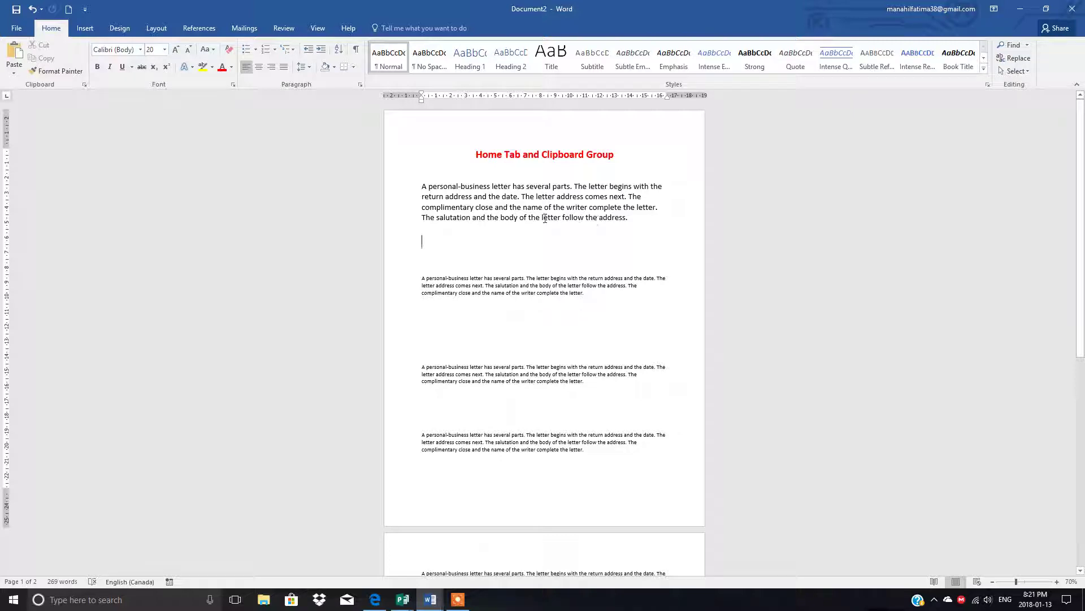
- Make the opening paragraph below the red title bold and set its font size to 18
drag(422, 186, 631, 225)
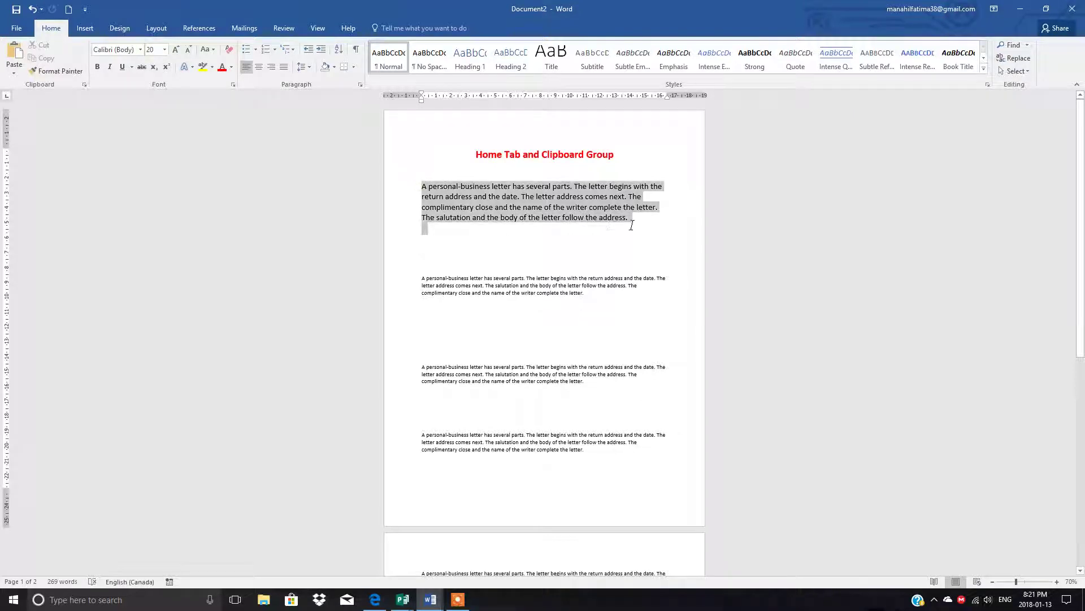
click(97, 67)
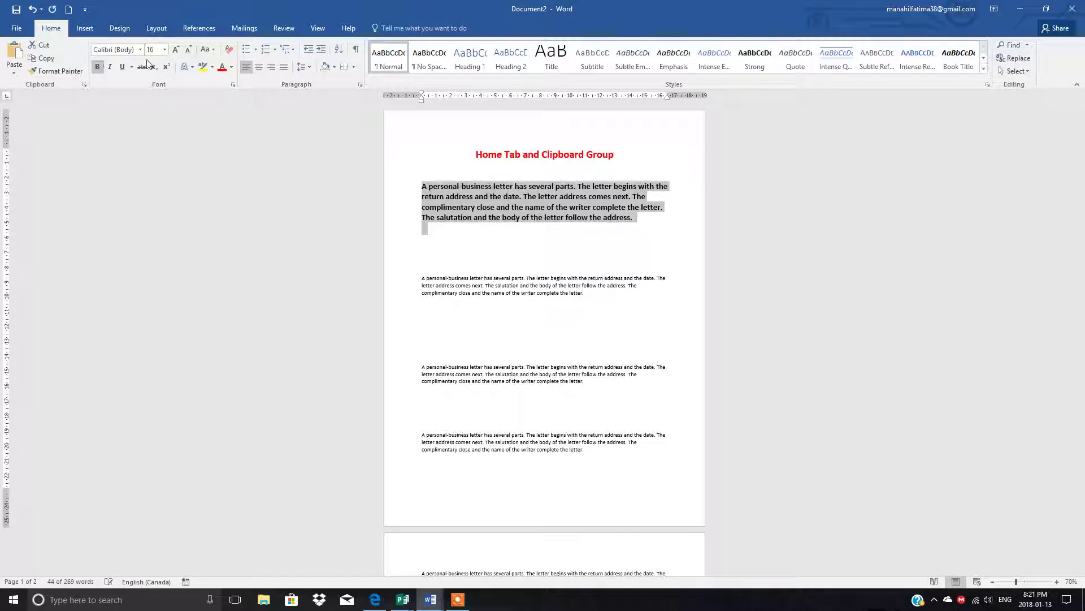
click(165, 49)
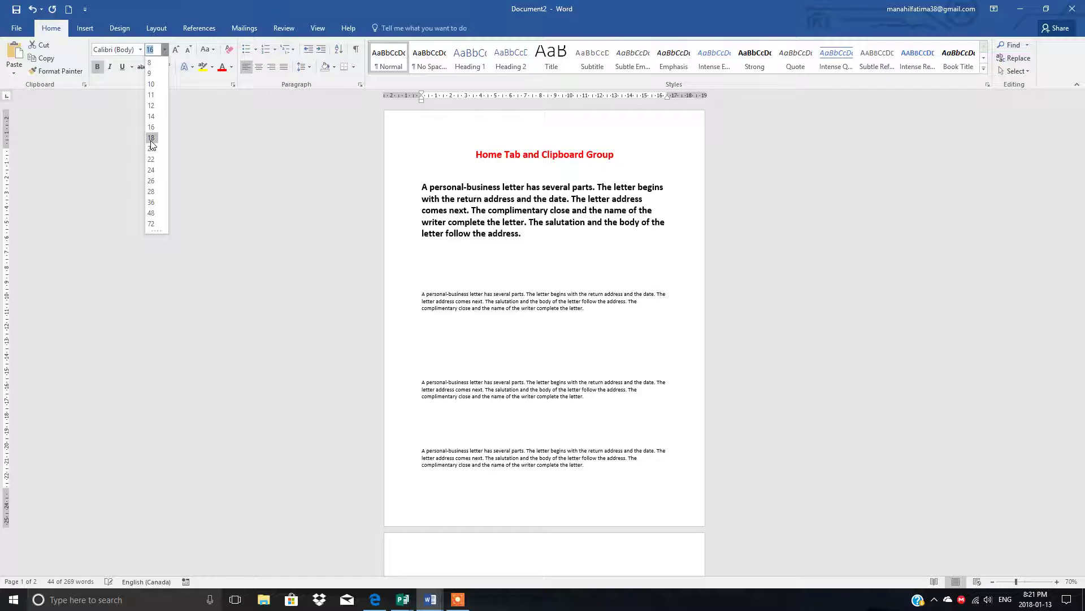
click(151, 138)
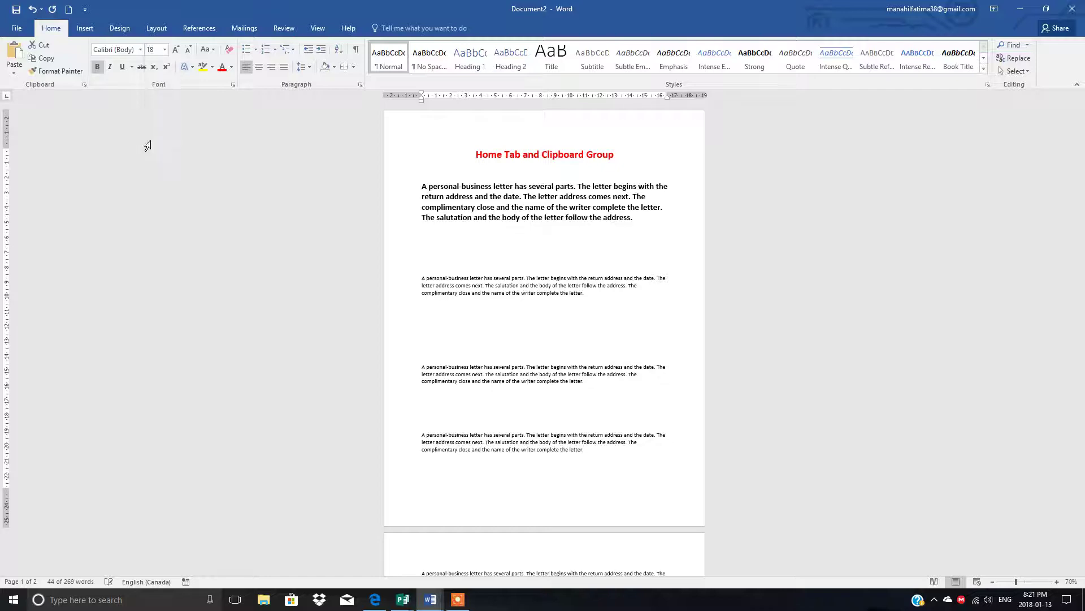
click(568, 273)
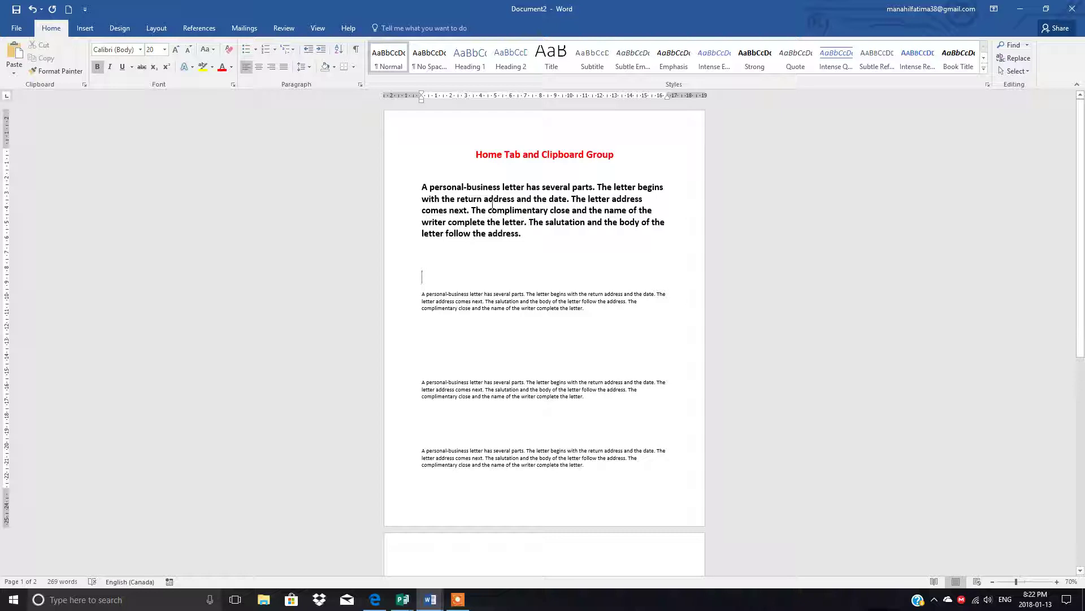
- Move the opening paragraph's last sentence, "The salutation and the body of the letter follow the address.", in front of "The complimentary close"
click(471, 209)
drag(527, 224, 525, 235)
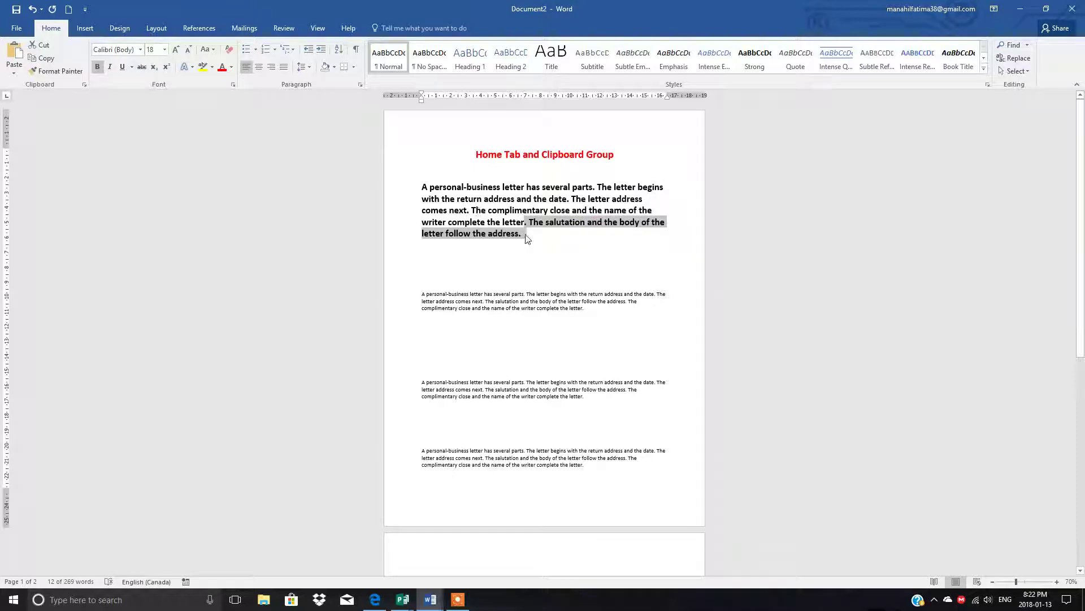
click(528, 234)
drag(530, 226, 523, 234)
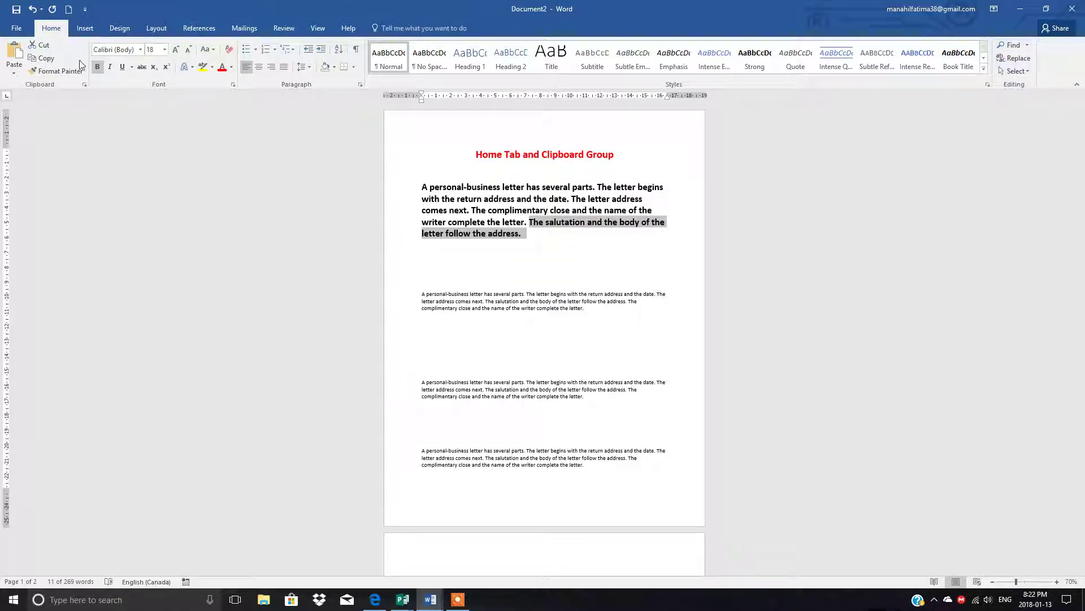
click(50, 62)
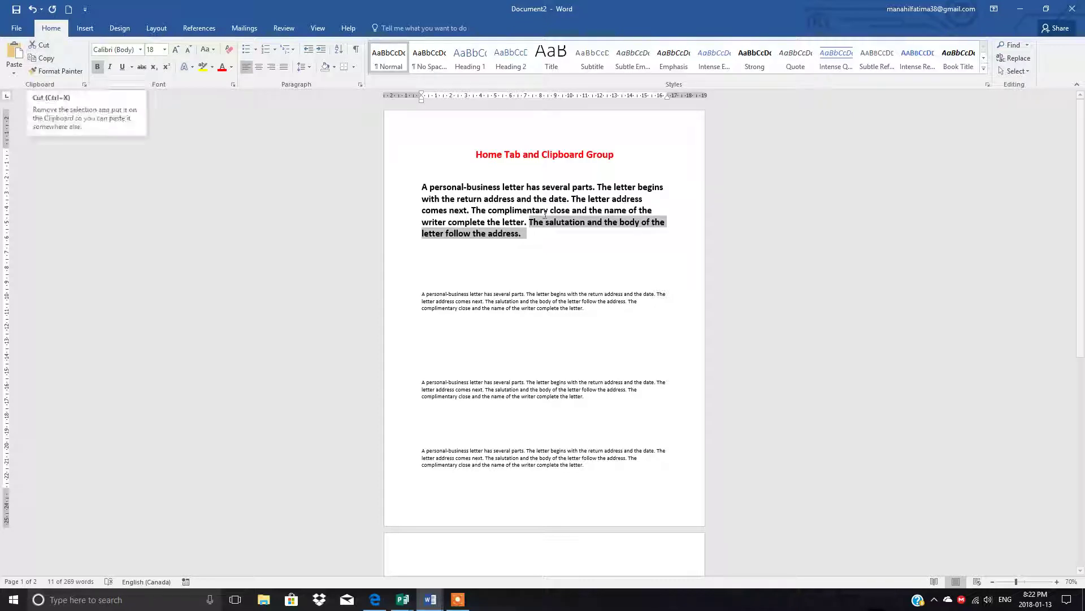
click(557, 244)
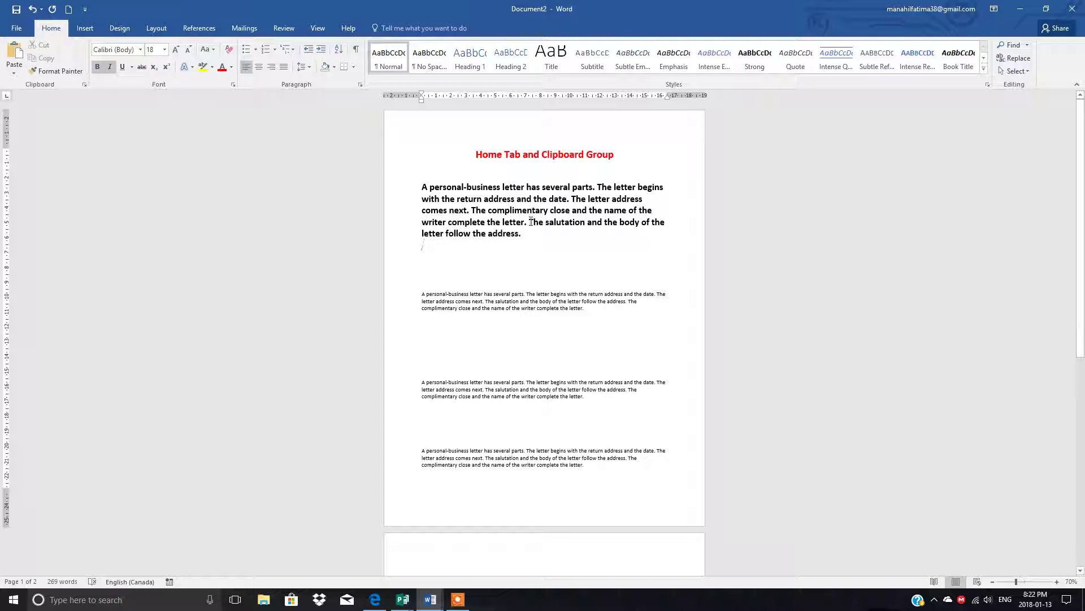
drag(531, 221, 559, 234)
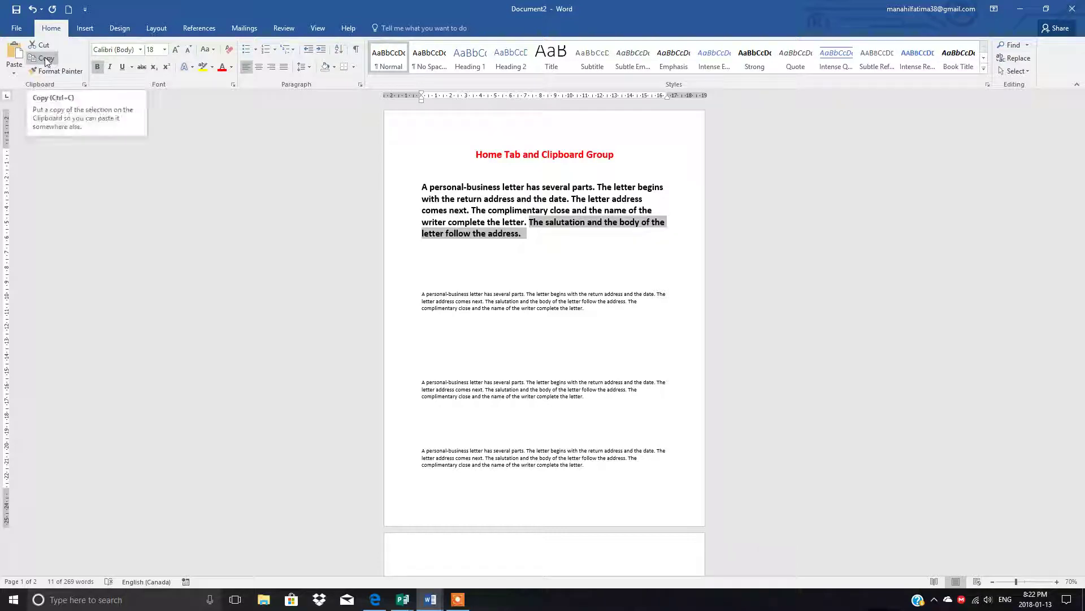
click(47, 60)
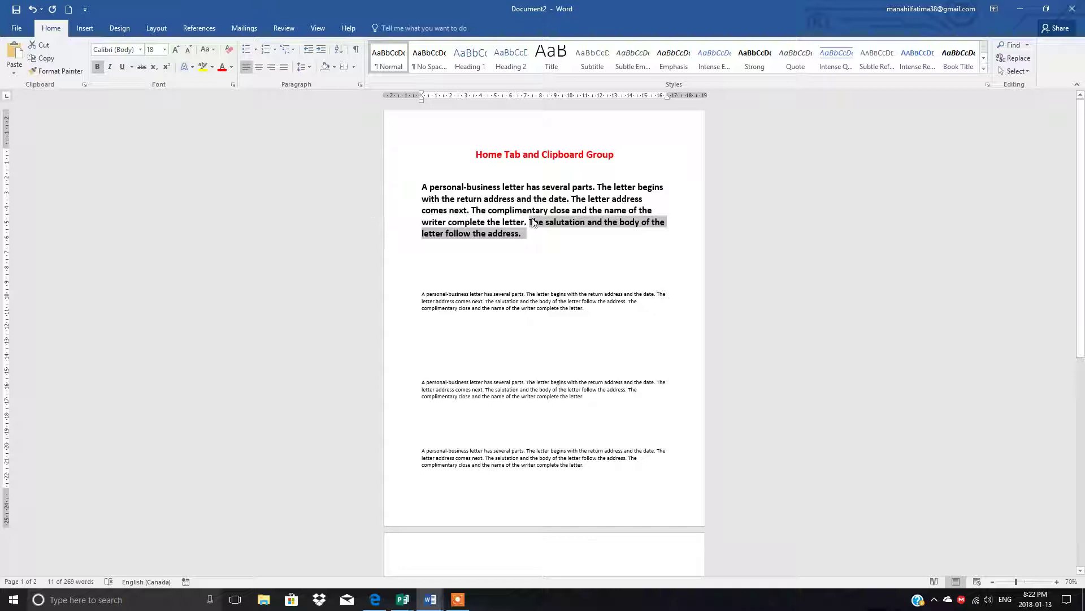
click(45, 47)
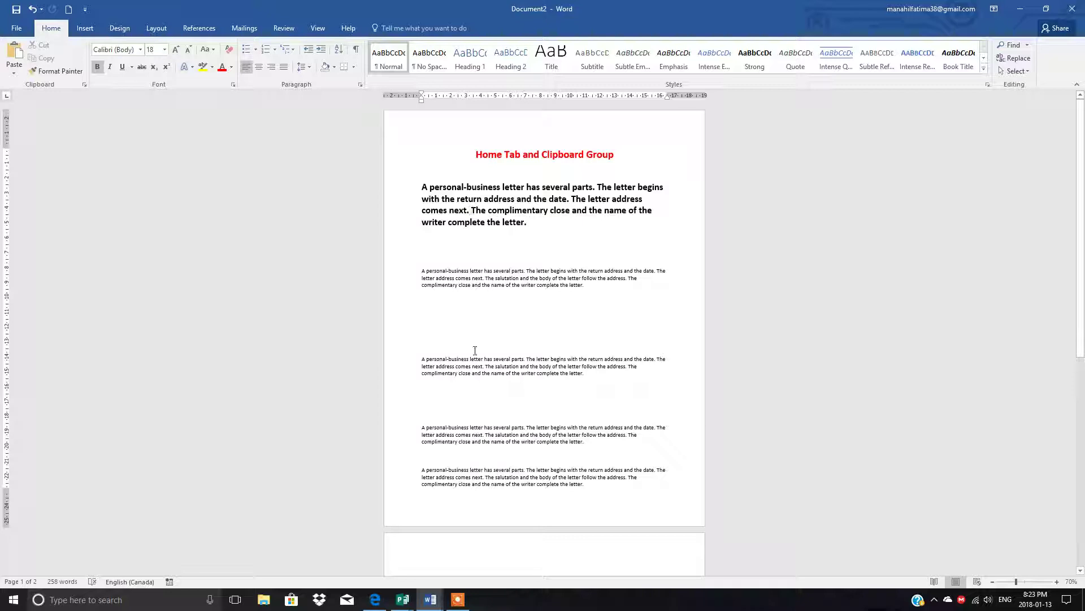
click(14, 55)
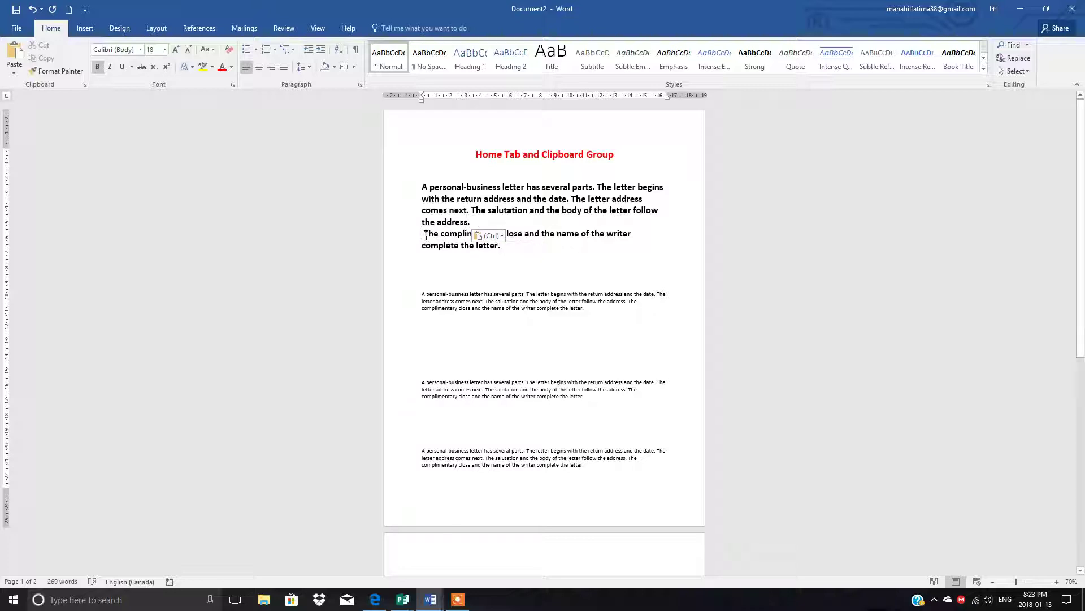
- Remove the line break after the moved sentence and correct the spacing there to "address. The"
key(ctrl)
key(Delete)
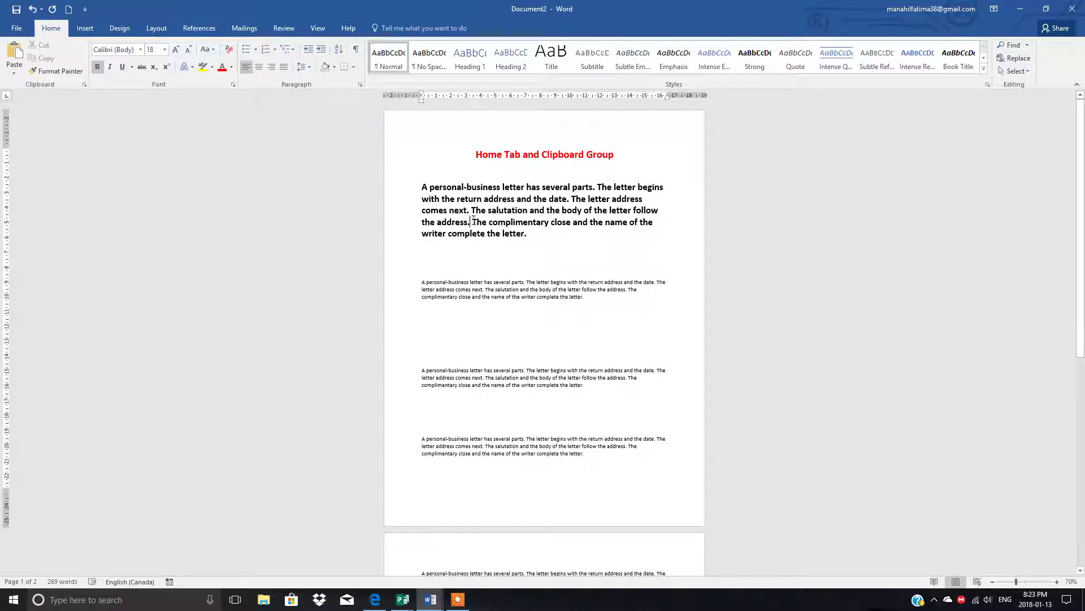
key(Delete)
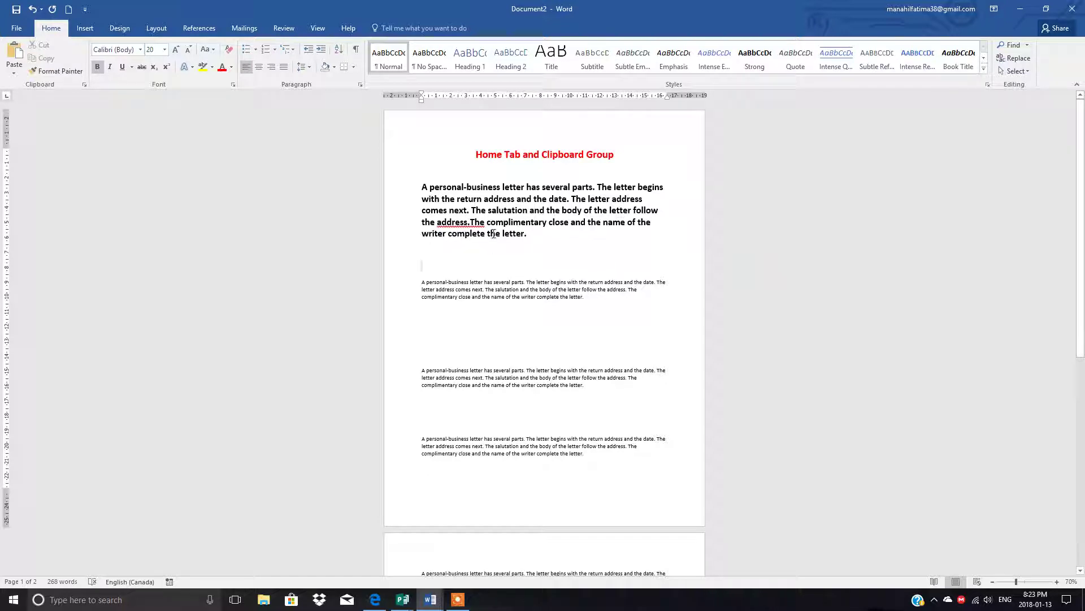
right_click(466, 223)
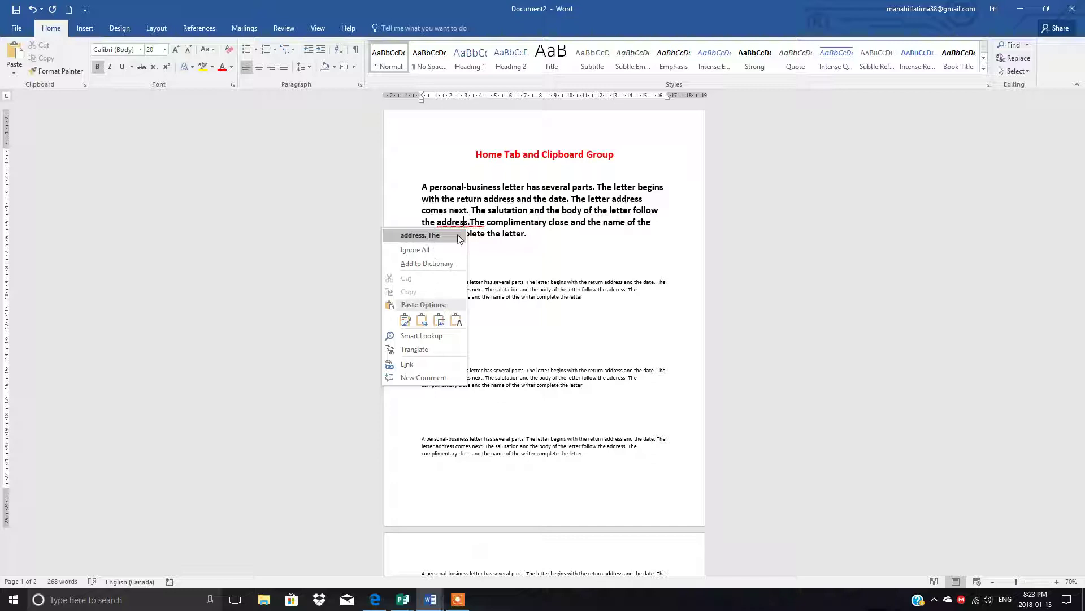
click(428, 235)
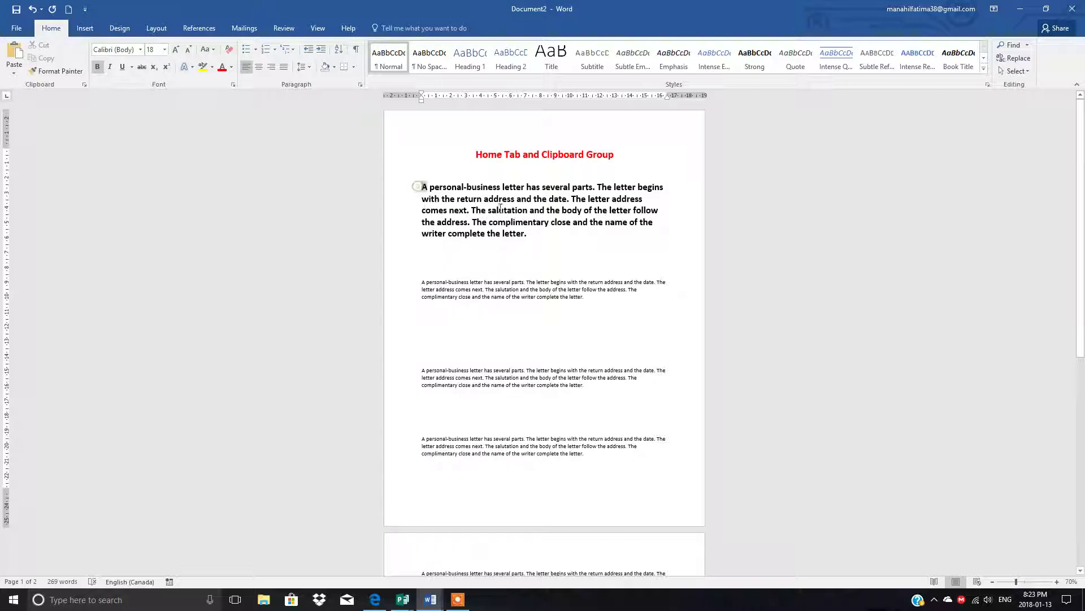
- Copy the whole bold opening paragraph and paste it below the last paragraph on page 2
drag(423, 187, 553, 233)
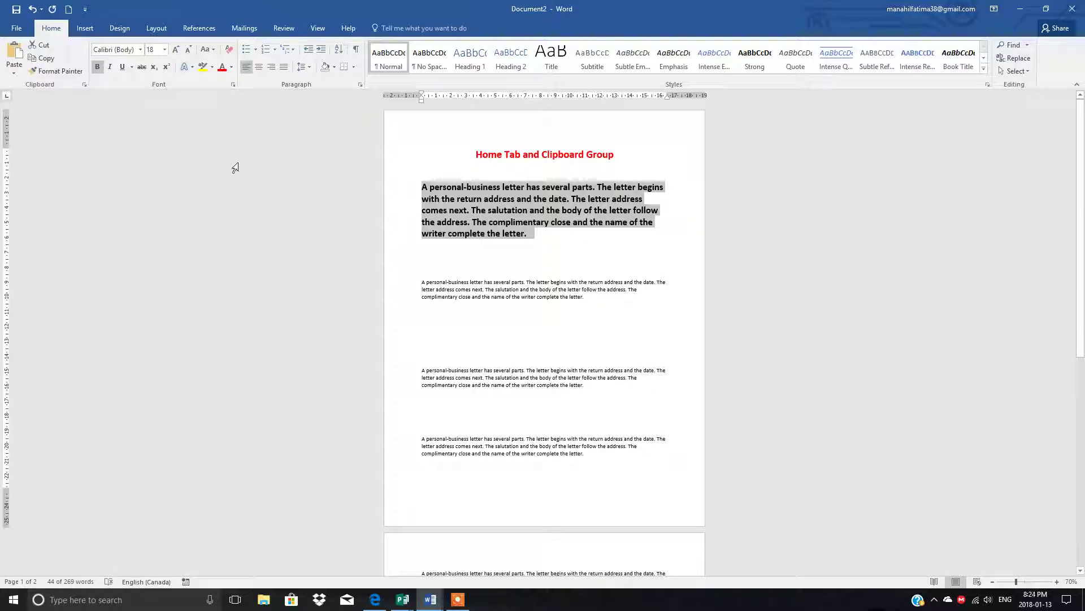
click(412, 155)
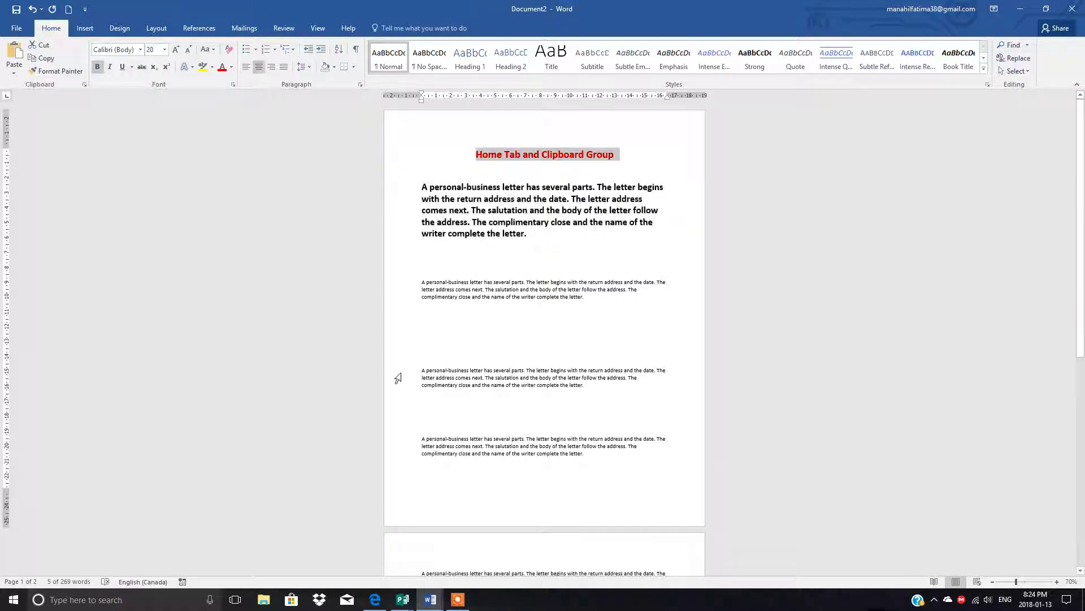
click(520, 254)
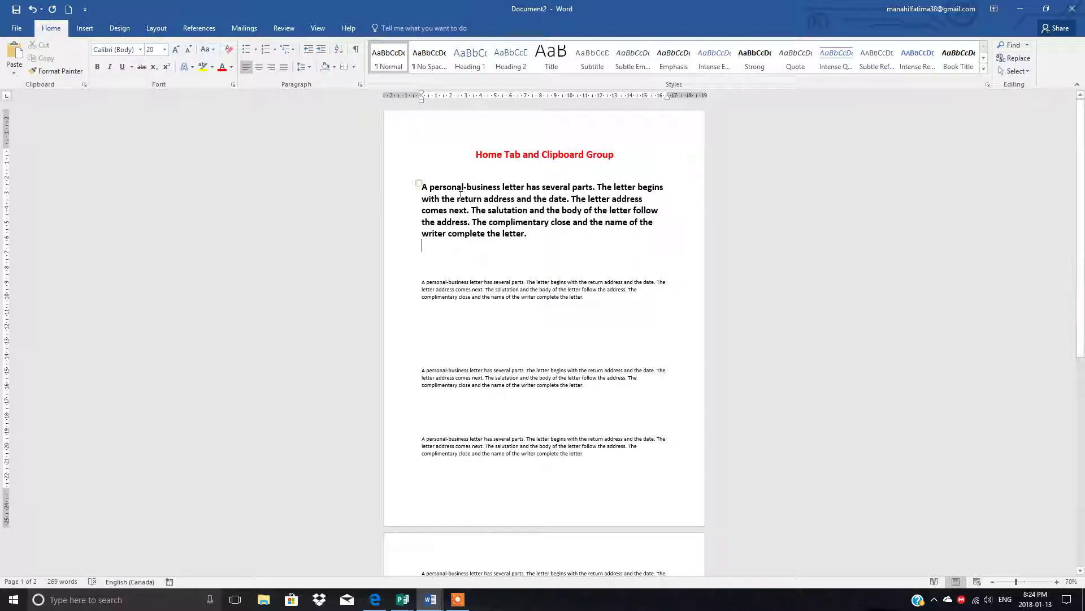
drag(421, 184, 602, 236)
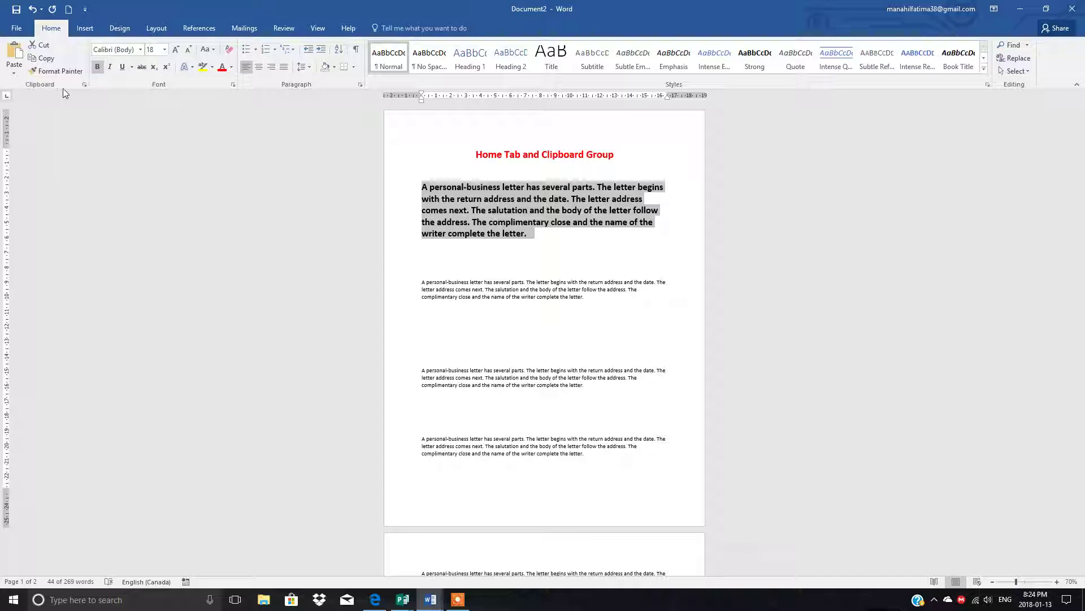
click(45, 57)
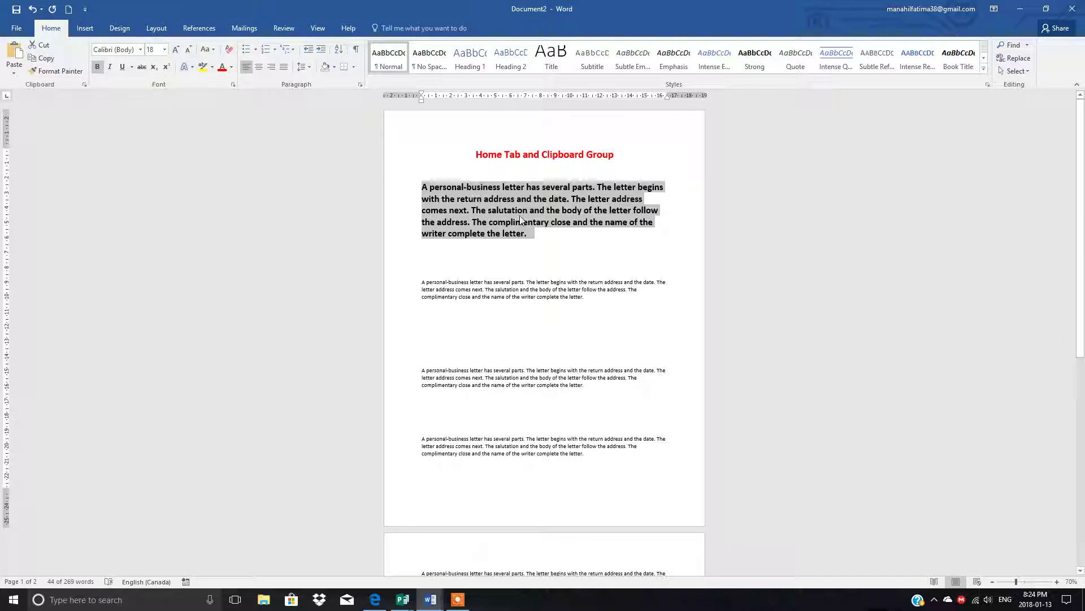
drag(1080, 232, 1081, 441)
click(609, 270)
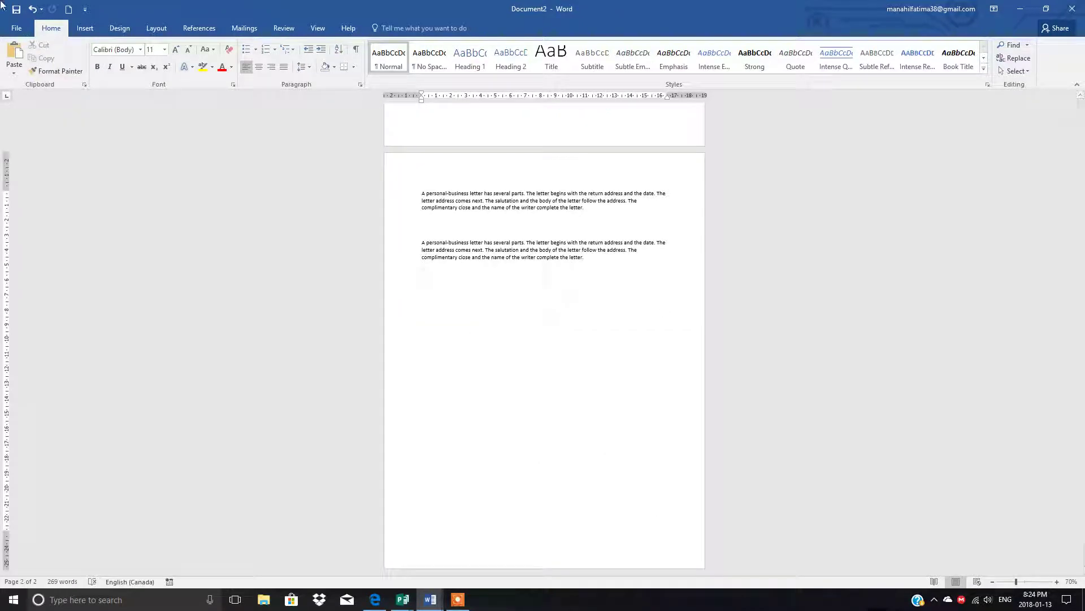
click(17, 50)
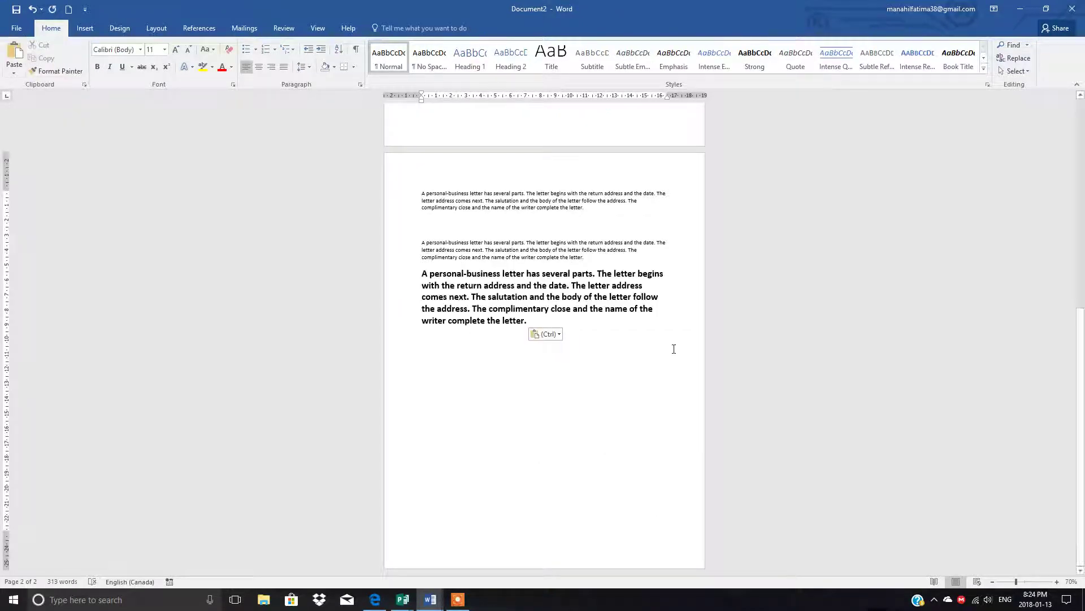
- Set the font size of the bold opening paragraph on page 1 to 20
drag(1080, 320, 1080, 107)
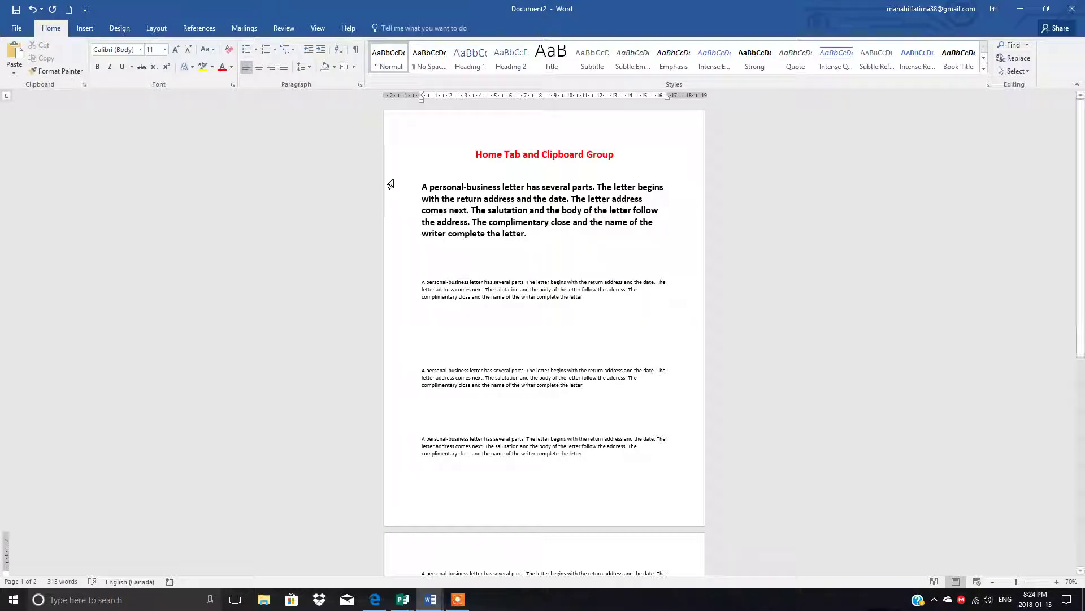
drag(422, 186, 552, 235)
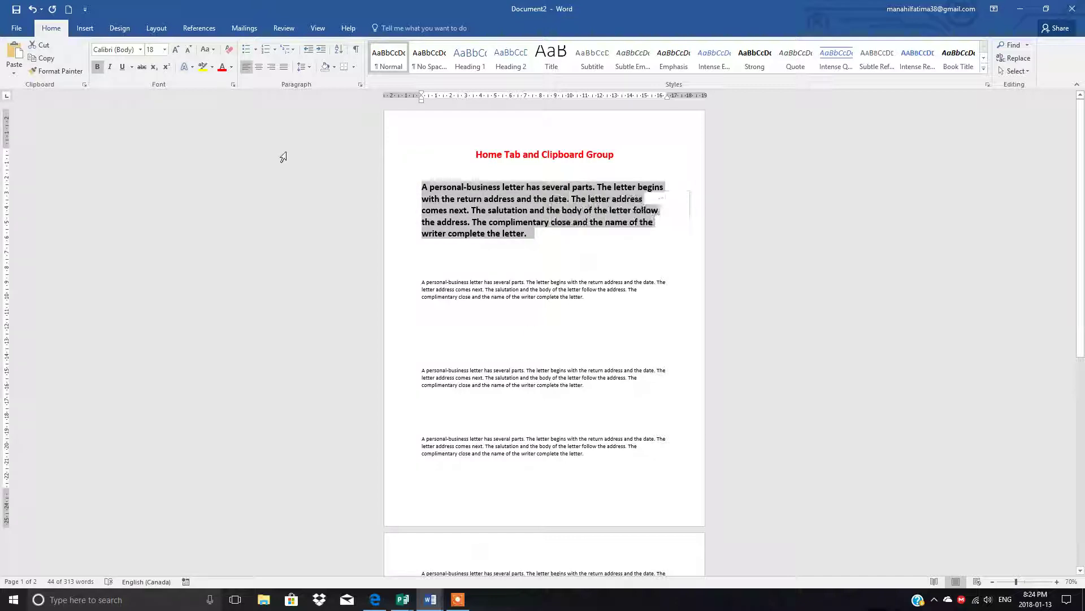
click(164, 49)
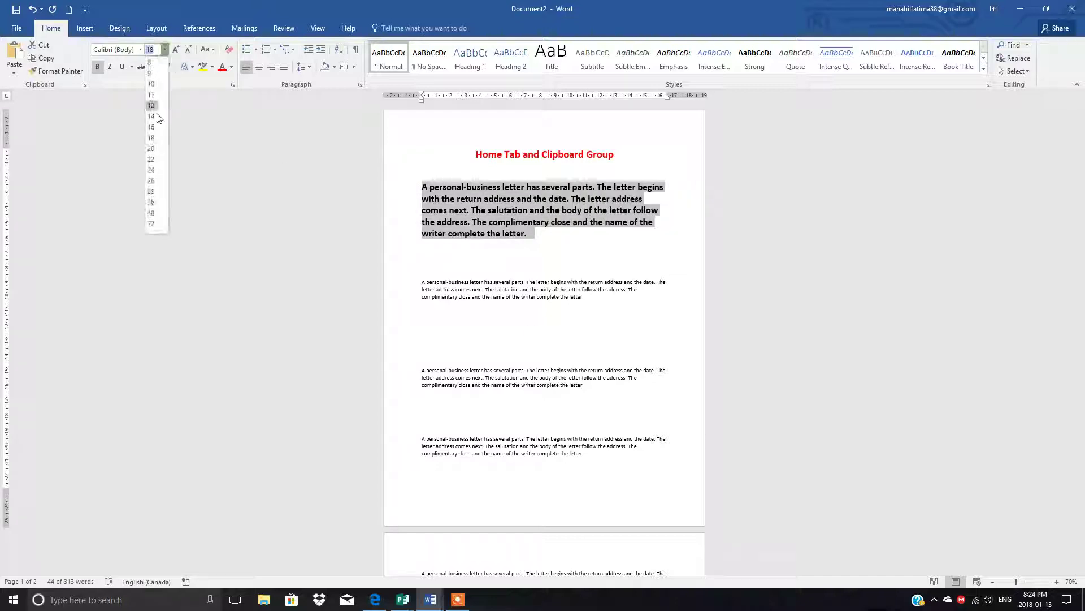
click(152, 148)
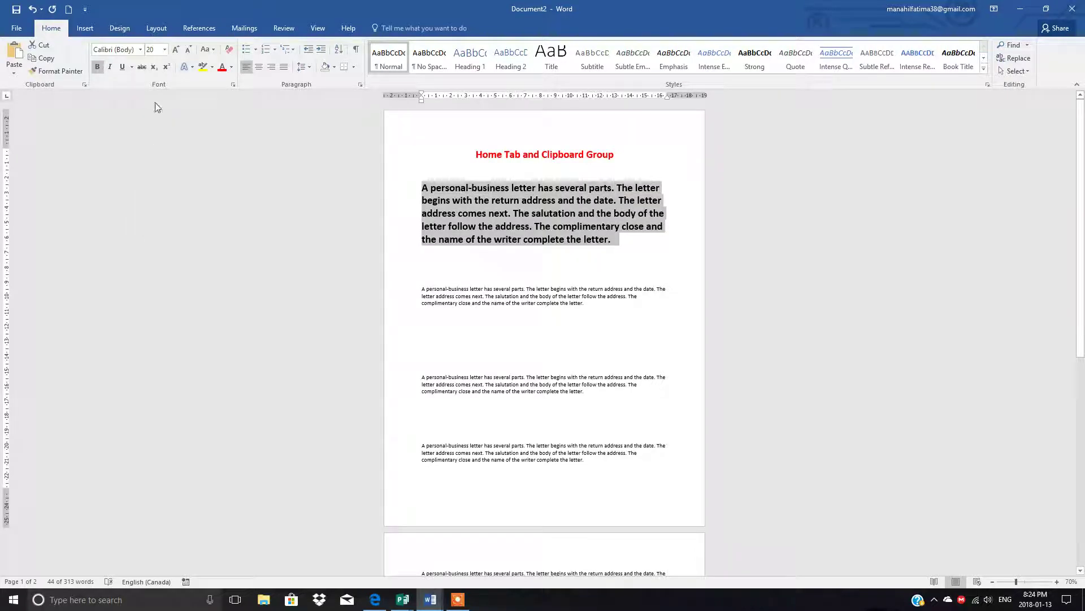
- Change the opening paragraph's font to Times New Roman and apply italic and underline
click(140, 49)
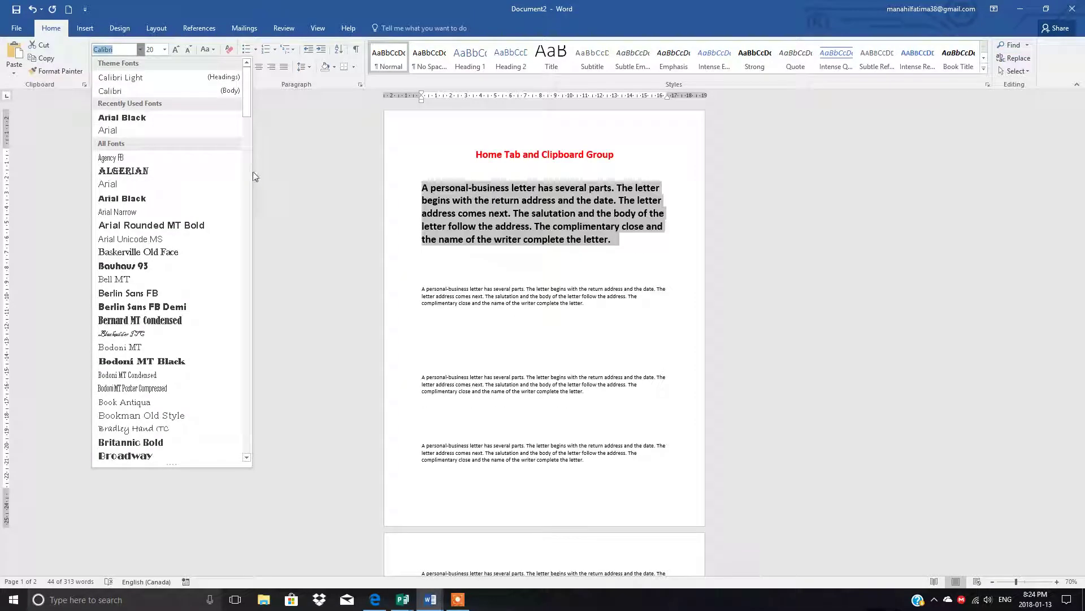
drag(246, 104, 250, 199)
drag(252, 212, 259, 385)
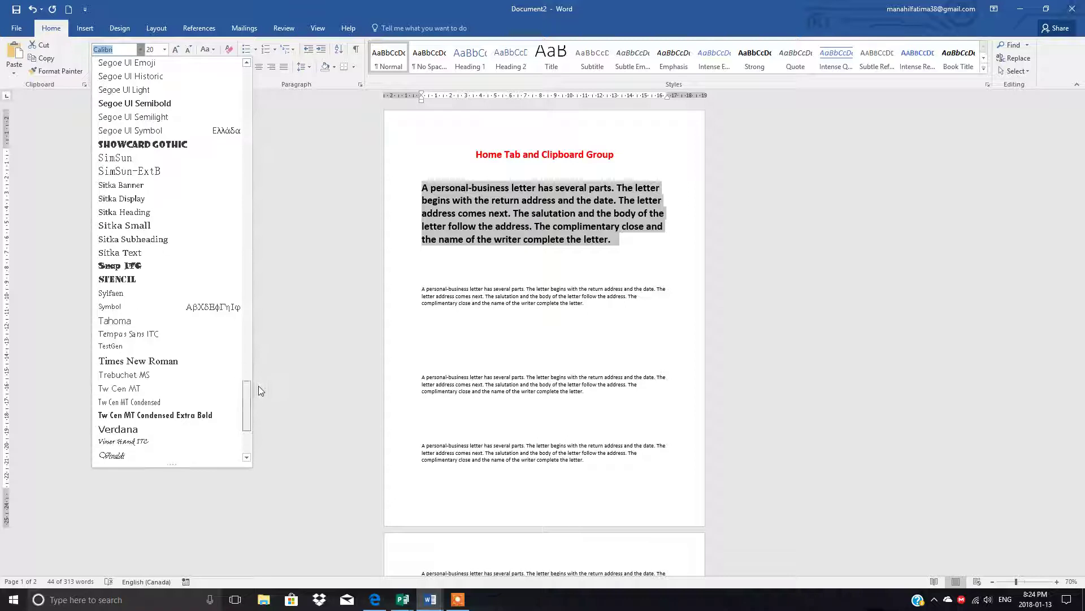
click(148, 361)
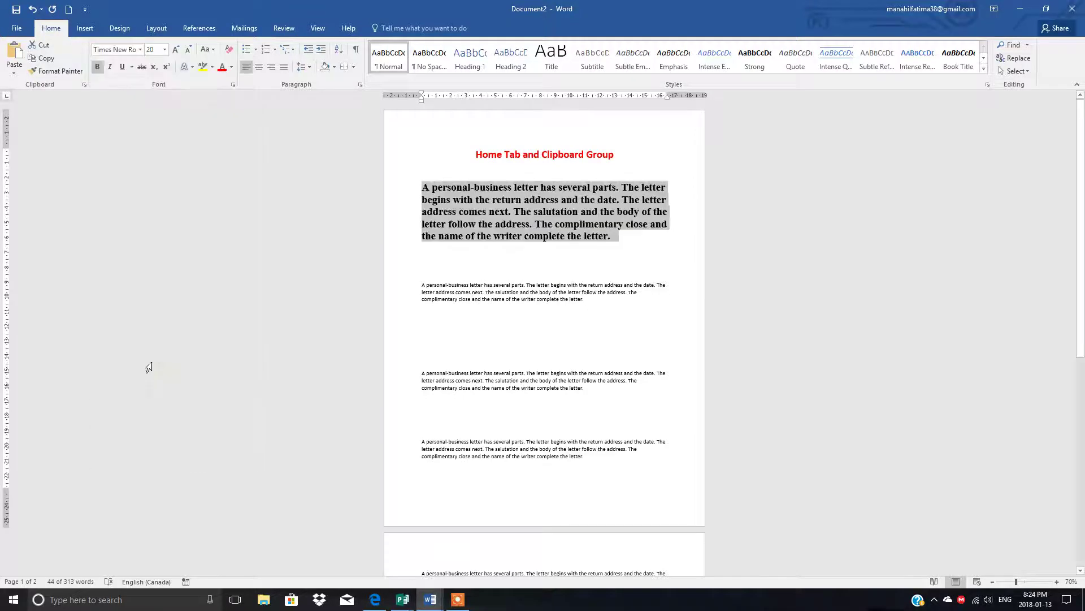
click(110, 68)
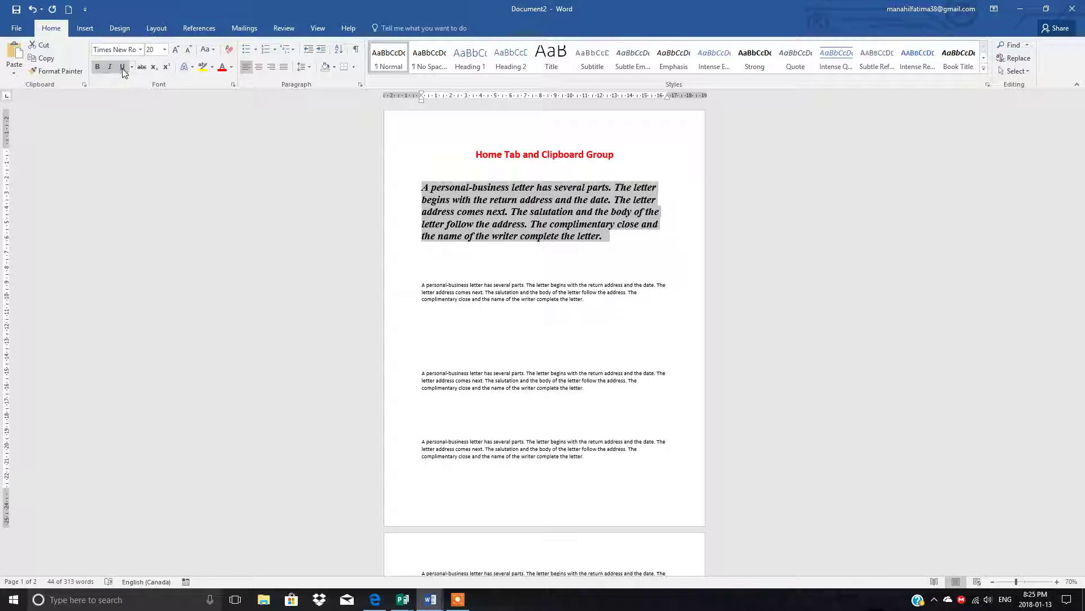
click(122, 68)
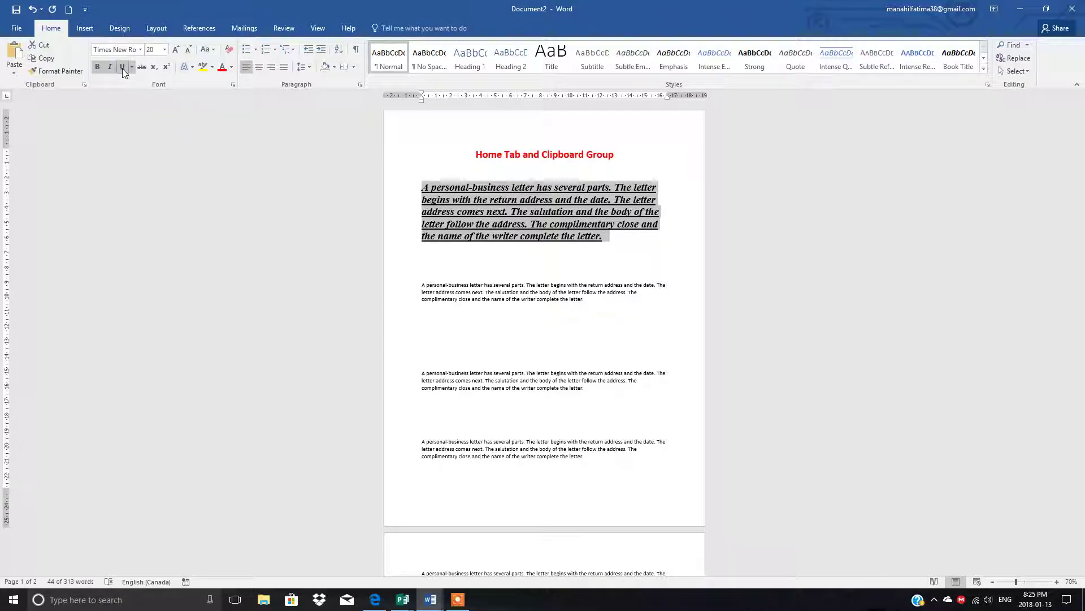
- Change the font color of the opening paragraph to the standard red
click(221, 71)
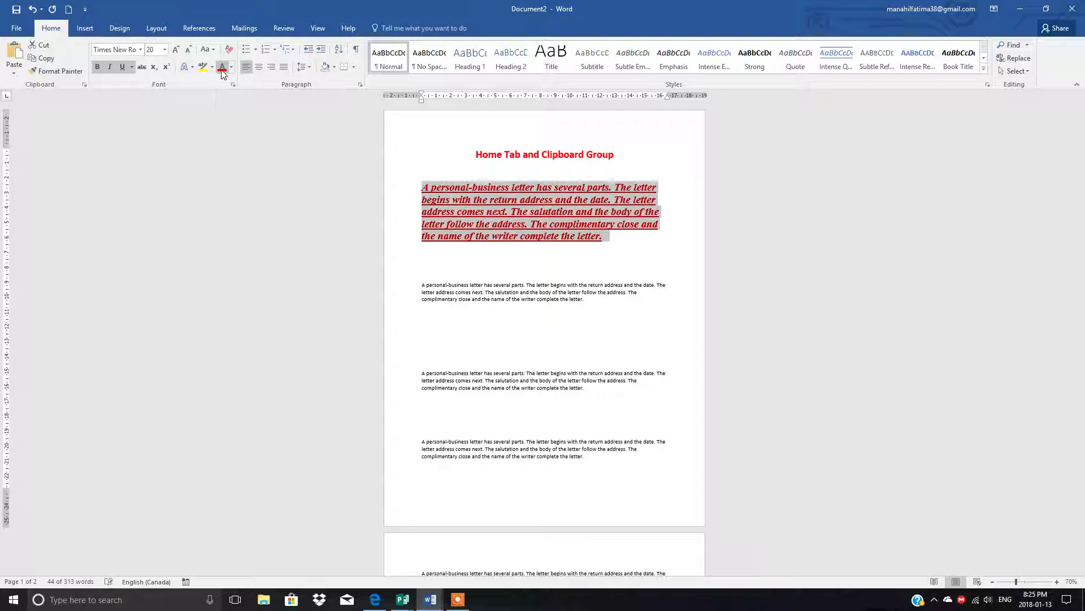
click(233, 67)
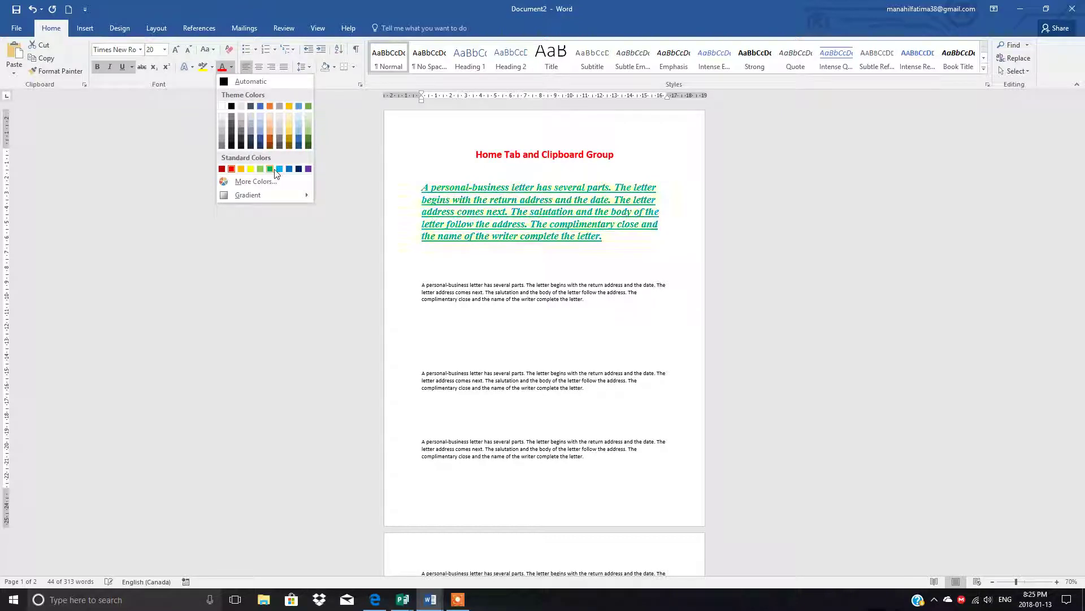
click(232, 169)
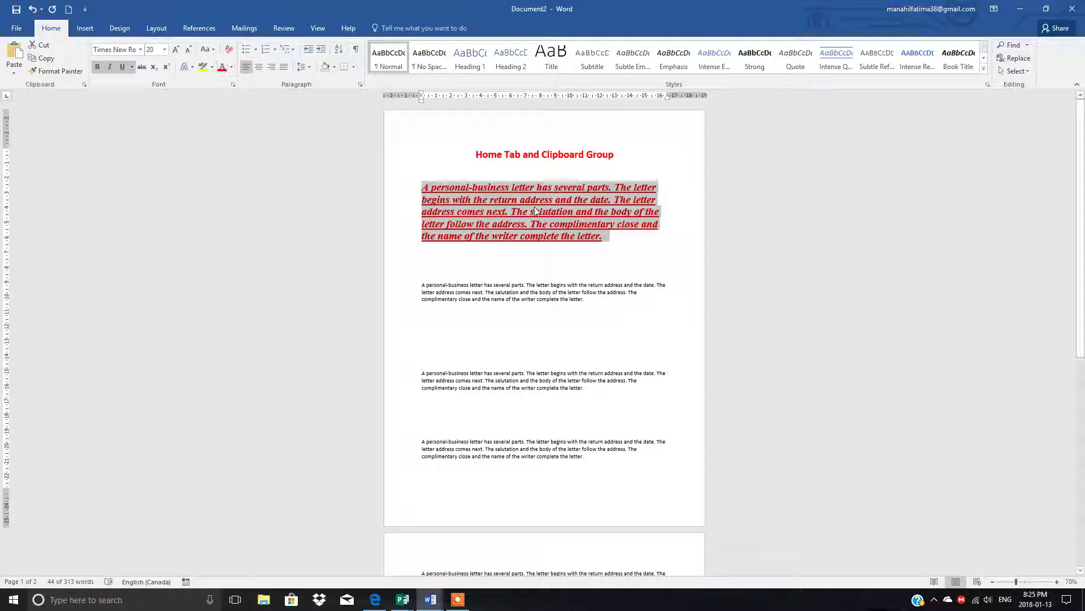
click(639, 248)
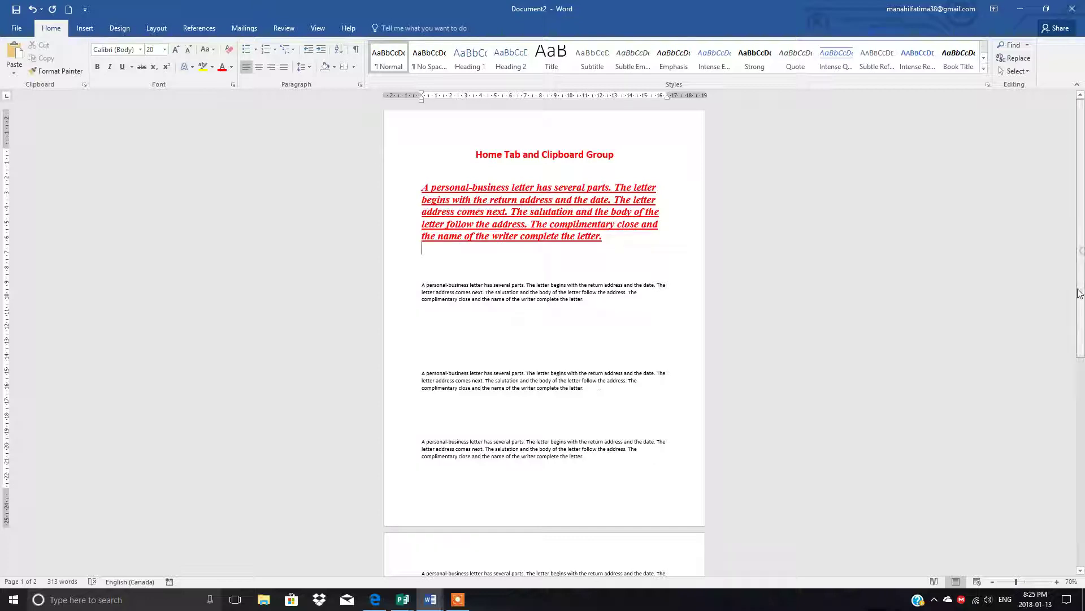
scroll(537, 379, down, 5)
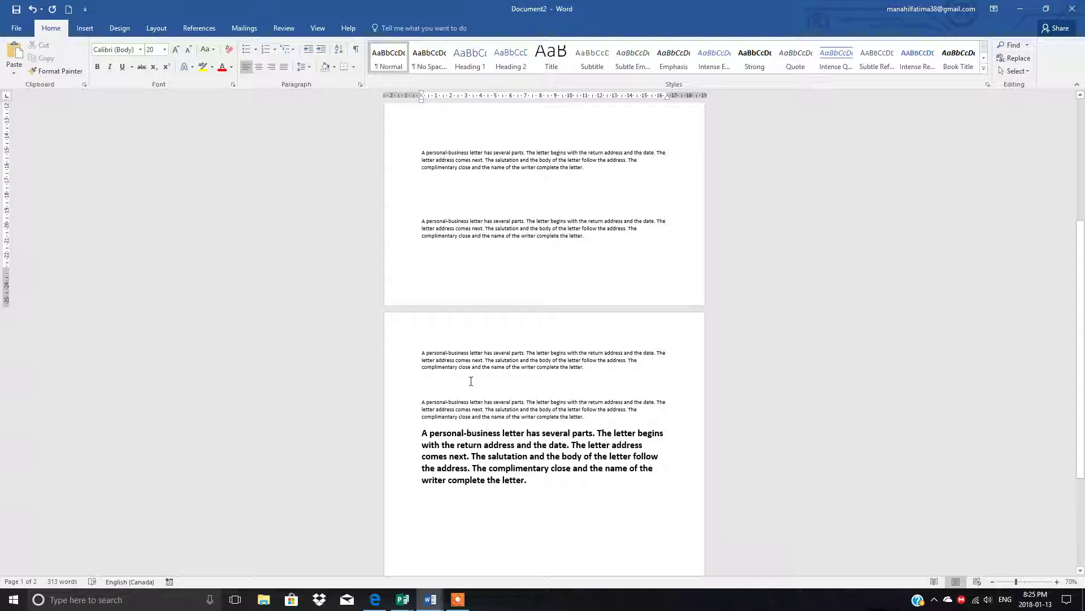
drag(1080, 319, 1079, 195)
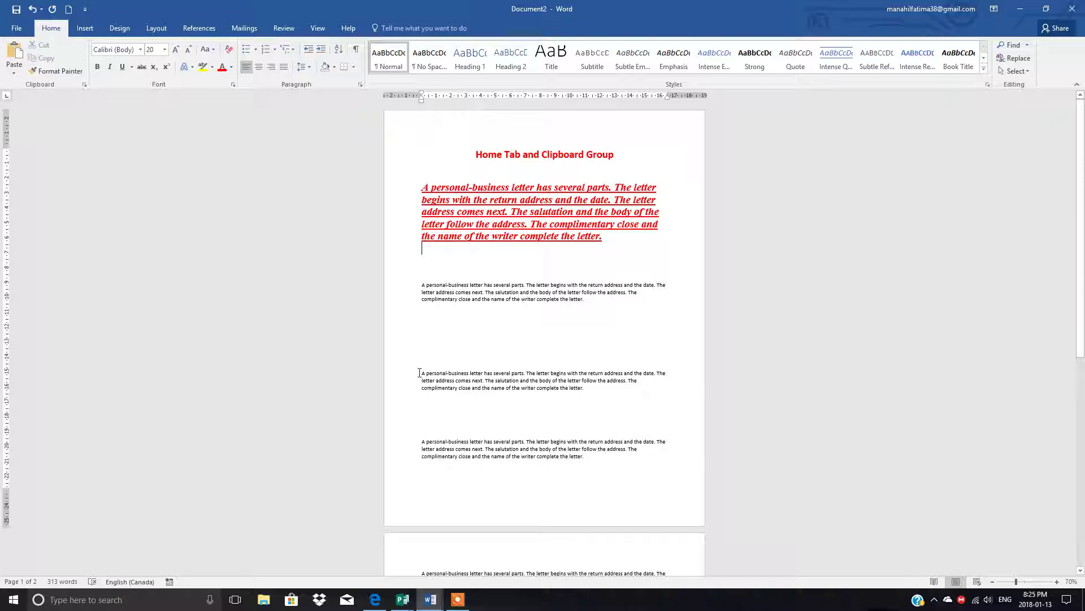
drag(419, 372, 602, 402)
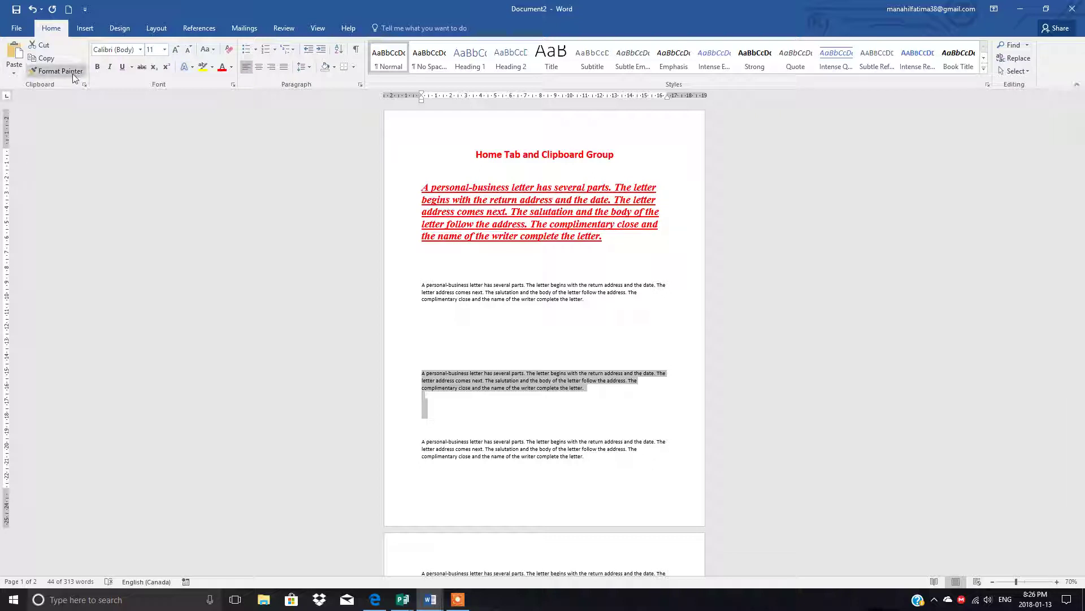
click(885, 269)
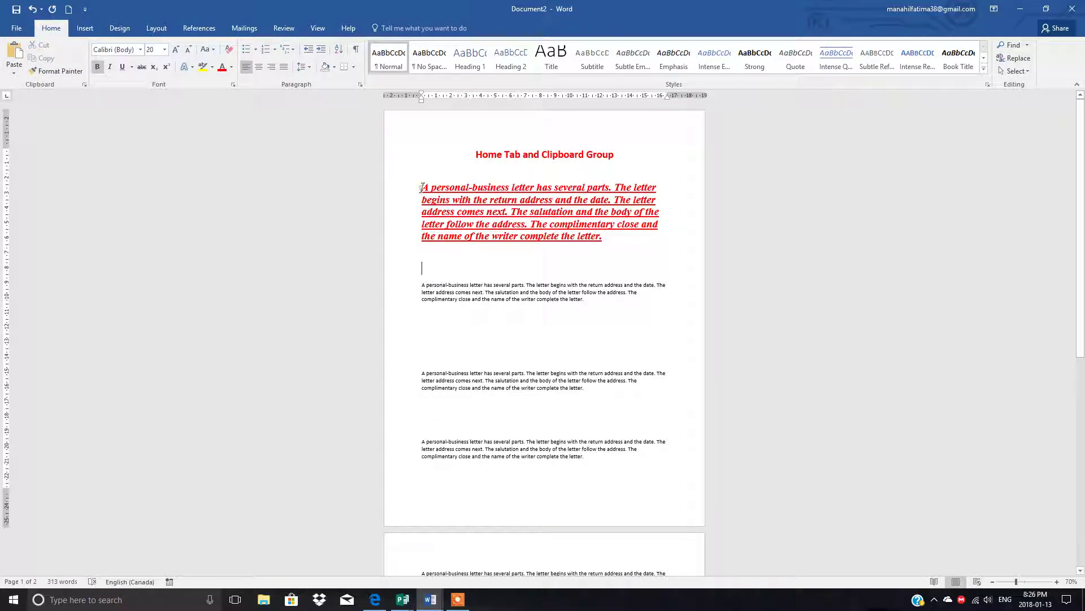
- Copy the opening paragraph's formatting onto the third paragraph of page 1 with Format Painter
drag(421, 187, 609, 245)
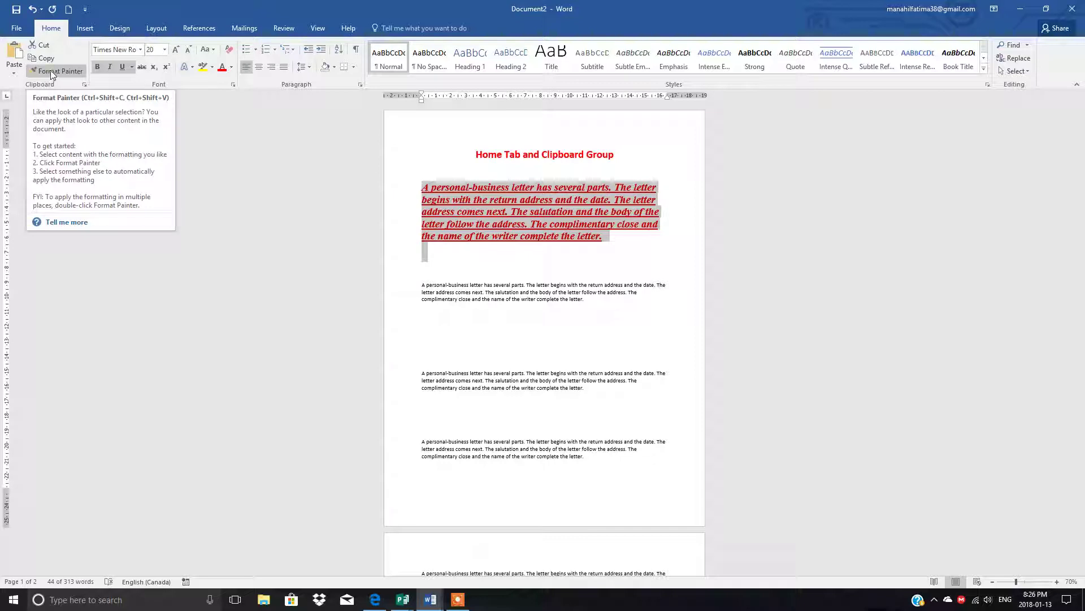
click(52, 72)
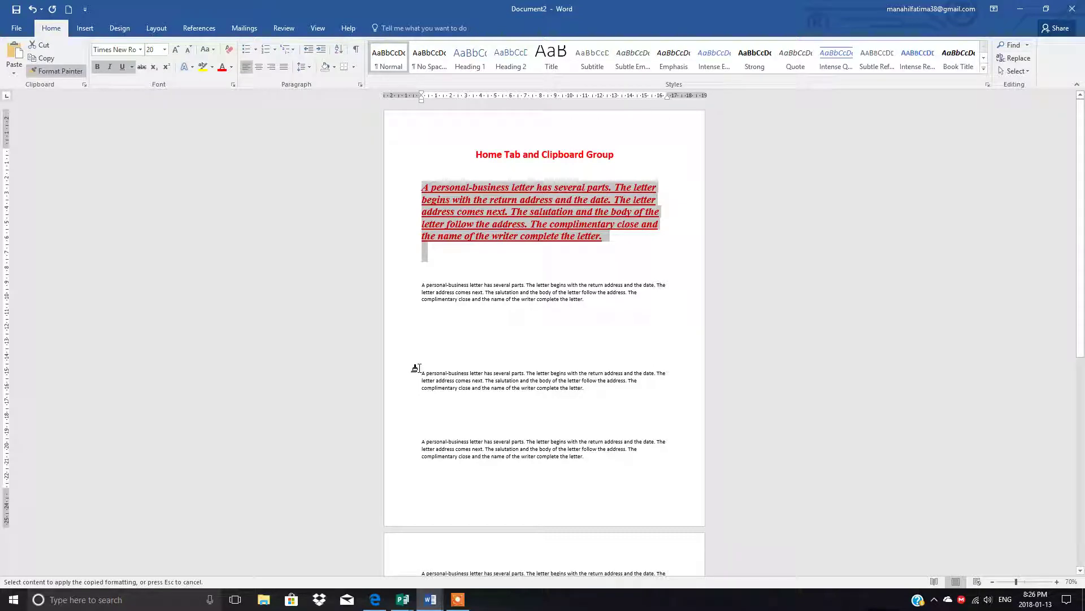
drag(415, 369, 571, 398)
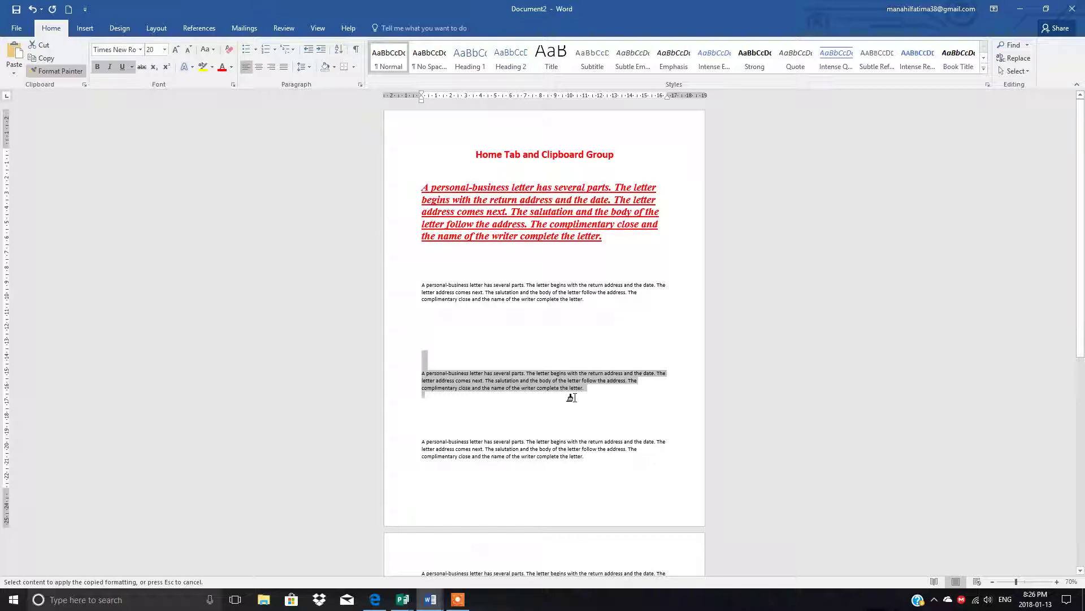
drag(572, 397, 575, 398)
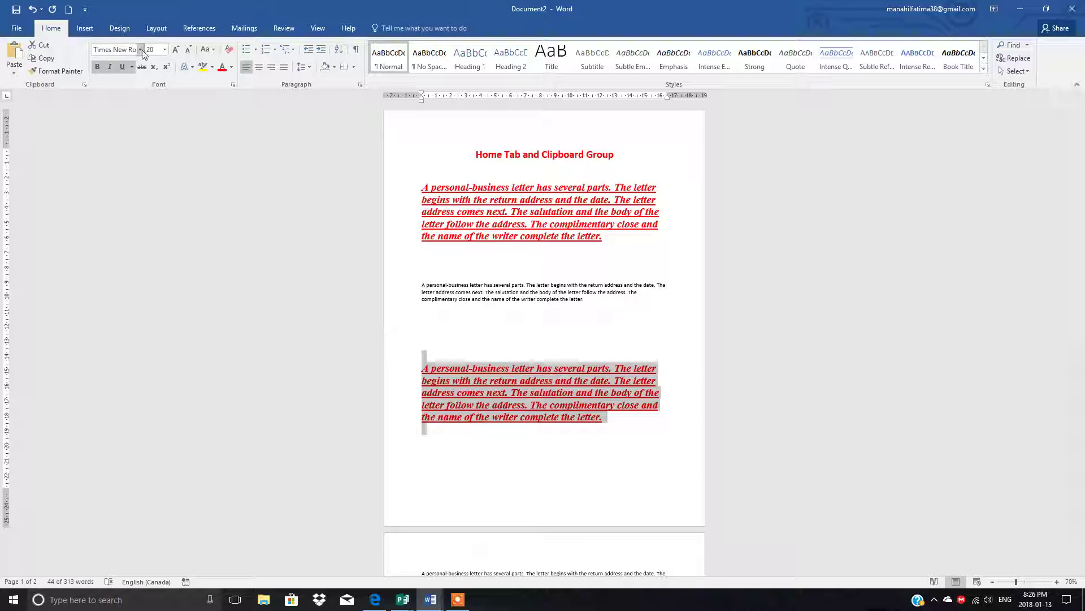
click(465, 286)
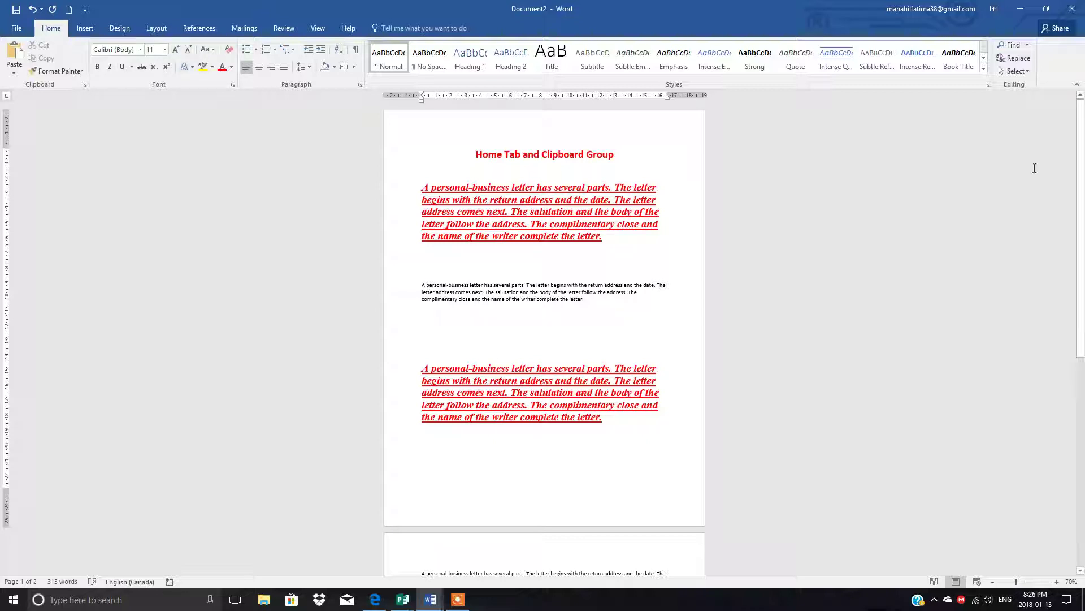
- Undo the formatting just painted onto the third paragraph of page 1
drag(1080, 166, 509, 343)
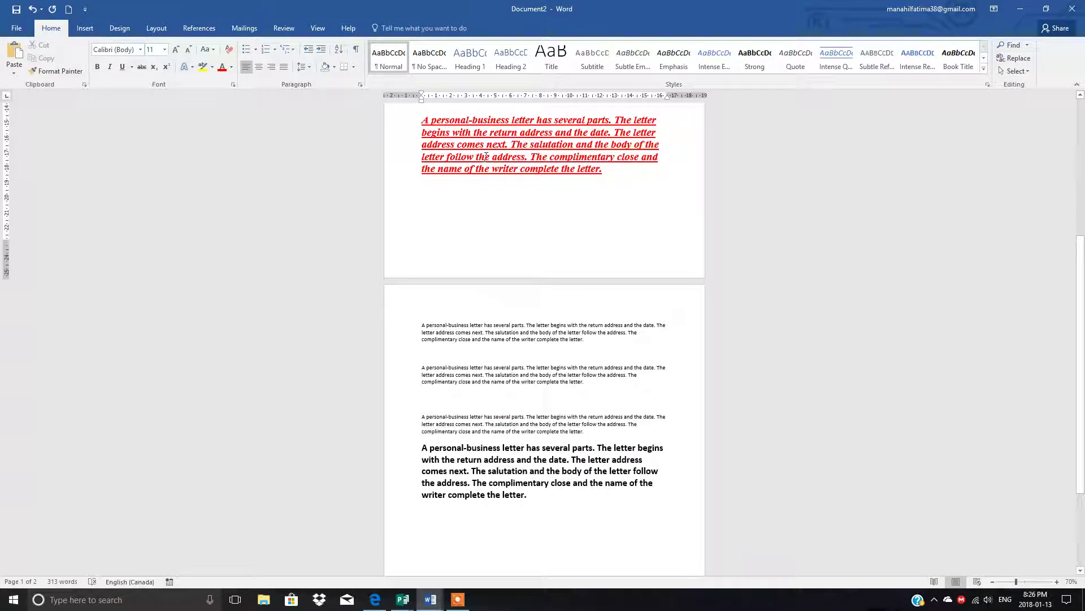
click(424, 123)
drag(1079, 261, 874, 105)
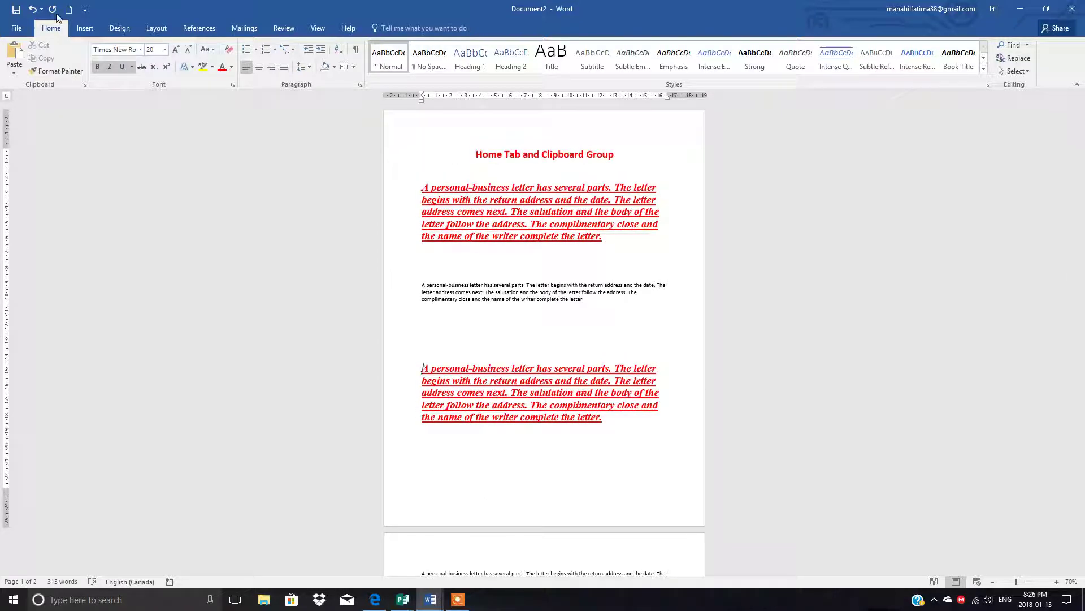
click(32, 10)
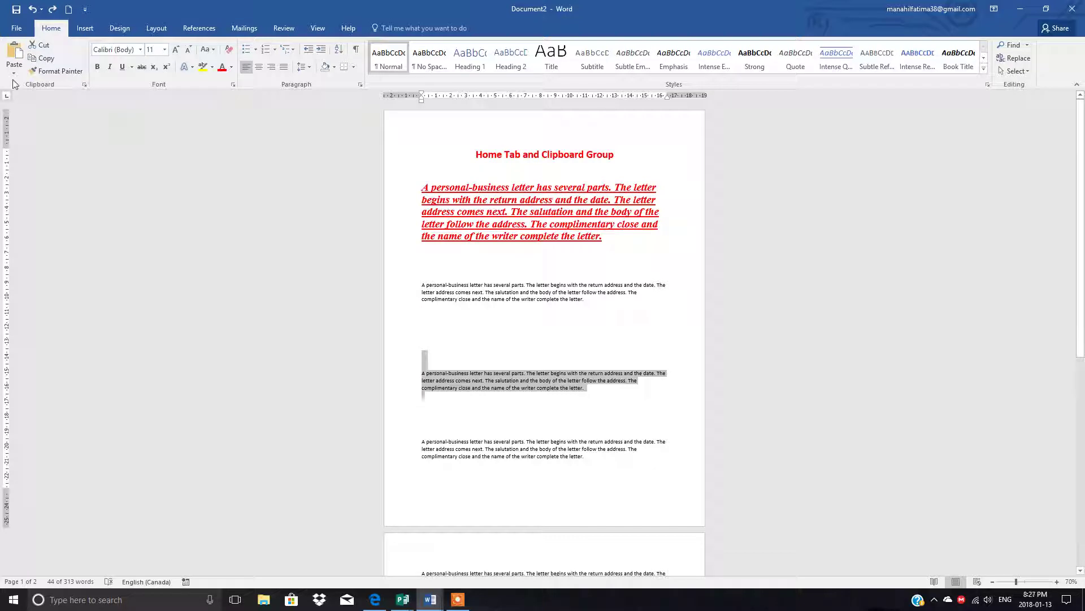
- Lock Format Painter for repeated use with the opening paragraph's formatting and apply it to the third paragraph of page 1
click(35, 71)
key(Escape)
drag(424, 188, 633, 250)
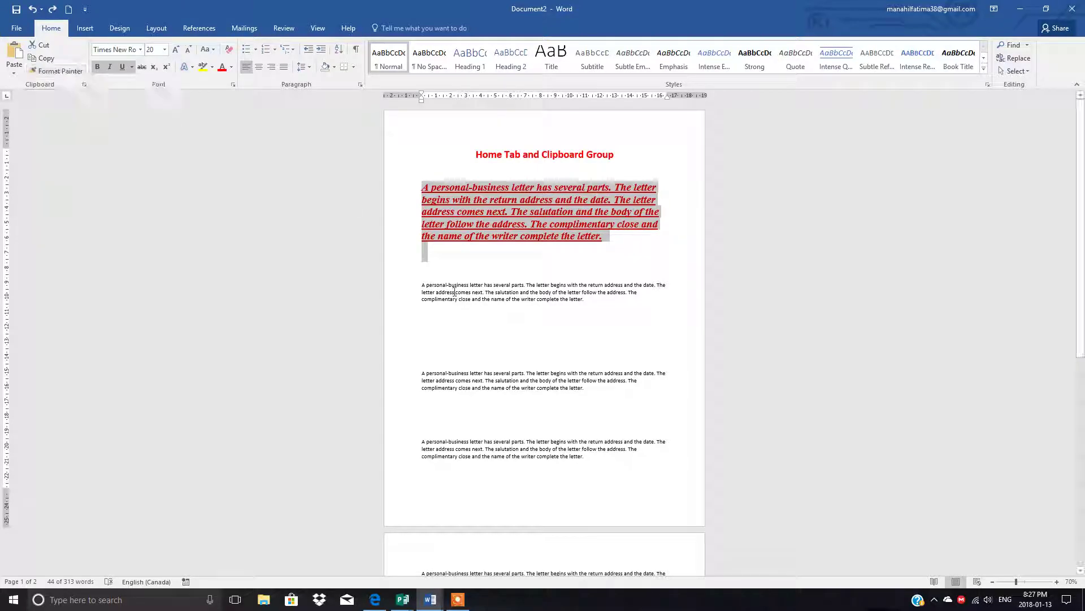
click(57, 71)
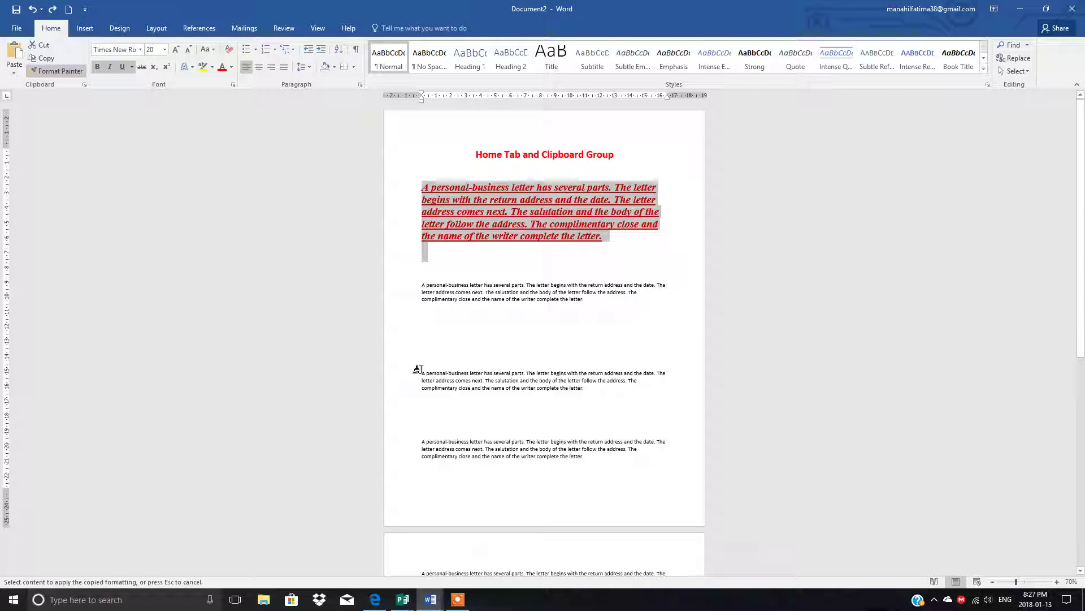
drag(444, 373, 611, 401)
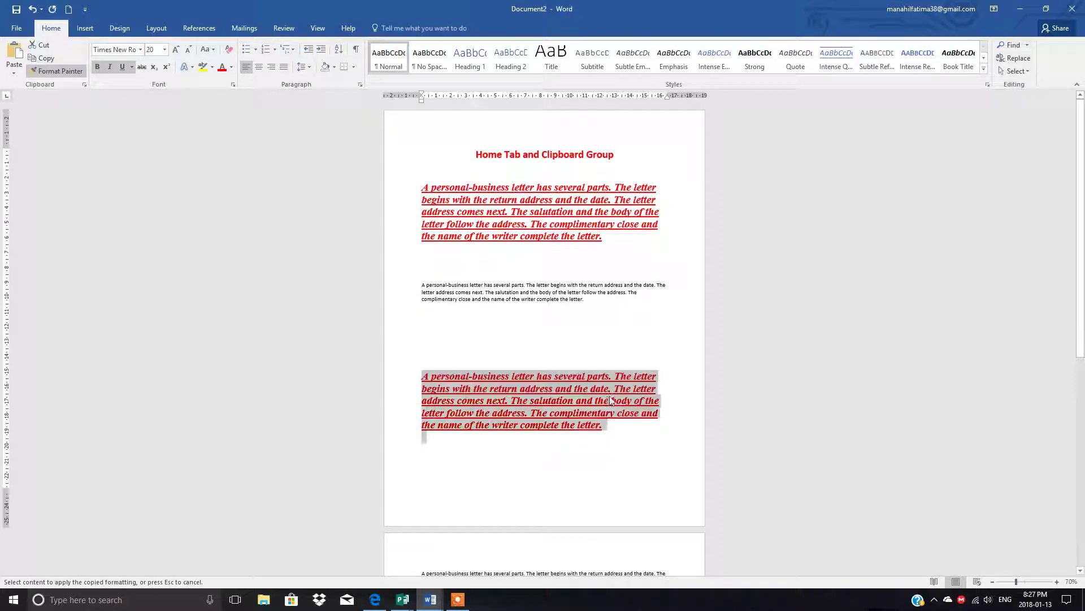
- Paint the same formatting onto the first, second and bold last paragraphs of page 2, and turn Format Painter off
scroll(825, 332, down, 6)
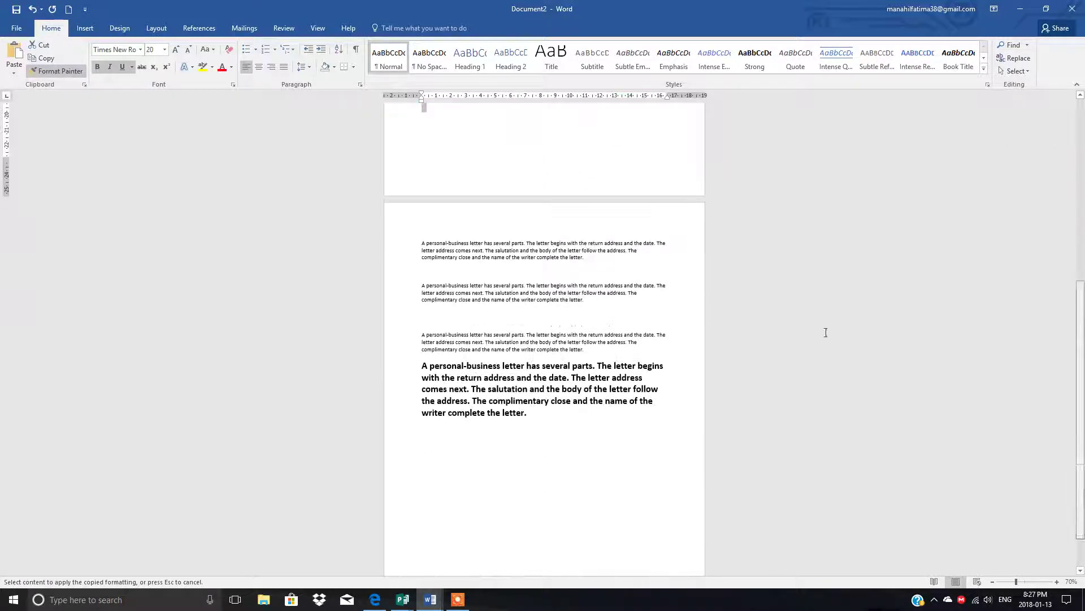
mouse_move(420, 283)
mouse_down()
mouse_move(598, 302)
mouse_move(588, 301)
mouse_up()
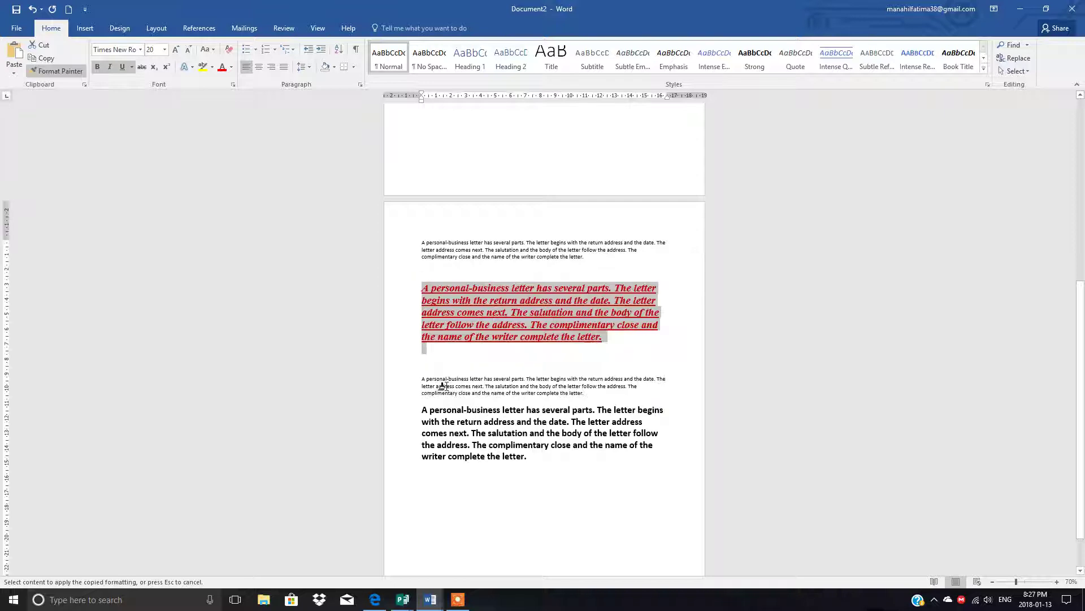
mouse_move(420, 411)
mouse_down()
mouse_move(594, 521)
mouse_move(608, 568)
mouse_up()
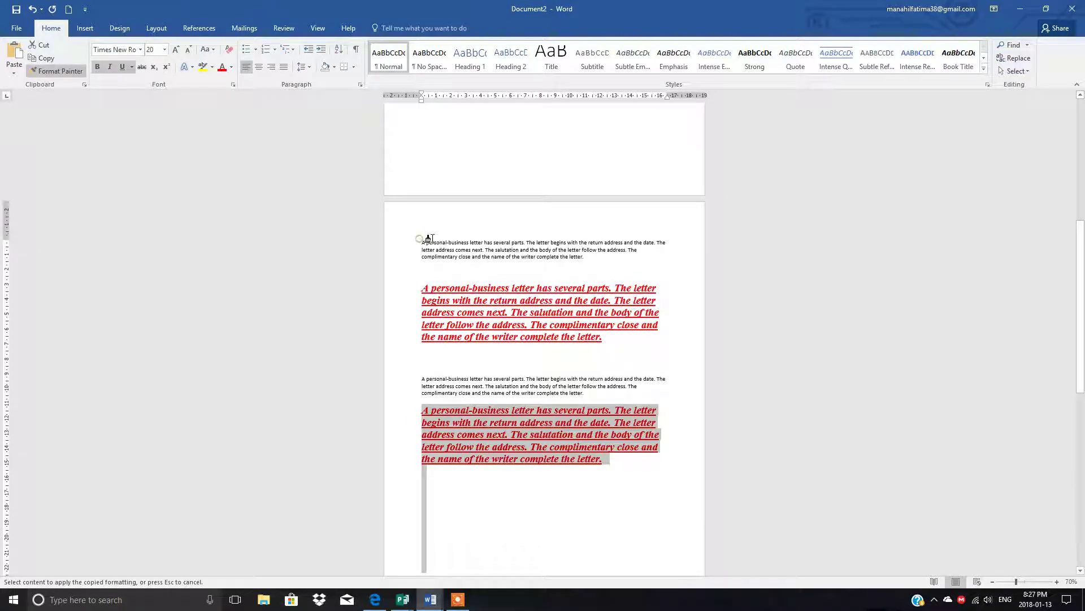
drag(428, 239, 541, 266)
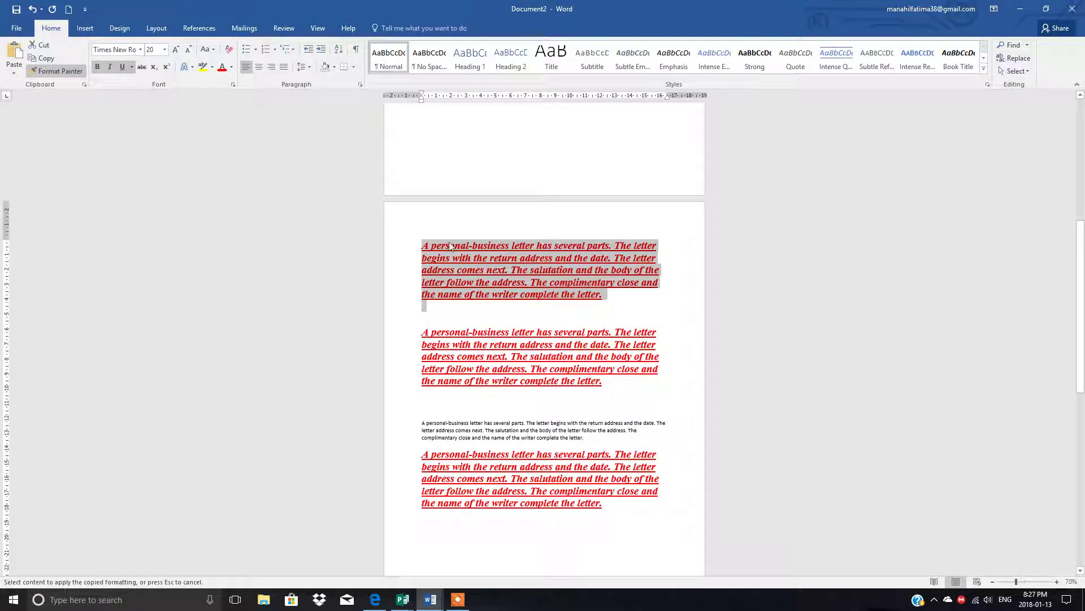
click(49, 72)
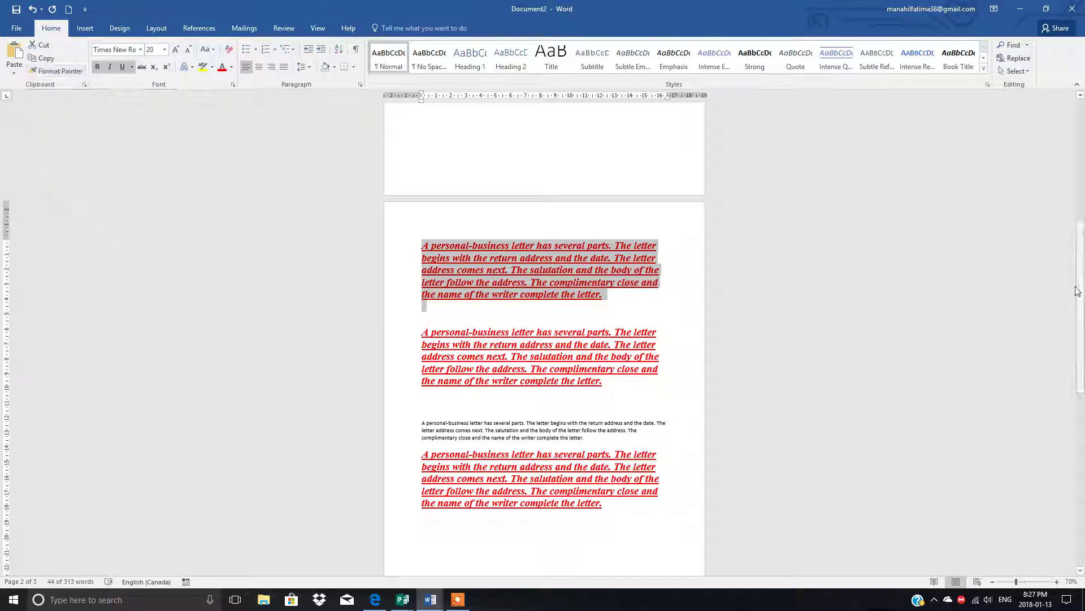
drag(1077, 296, 1077, 174)
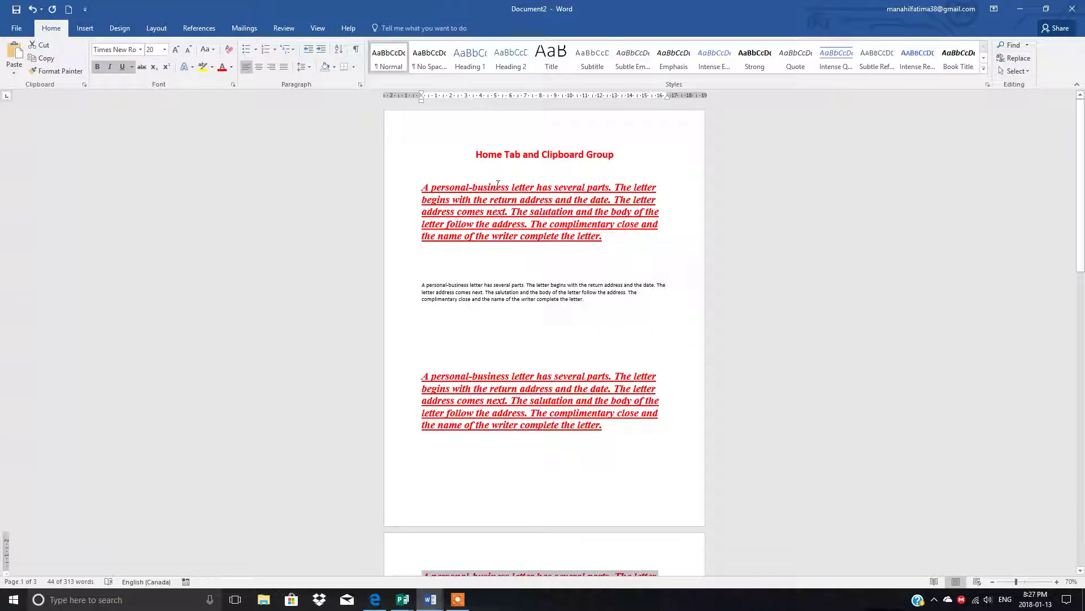